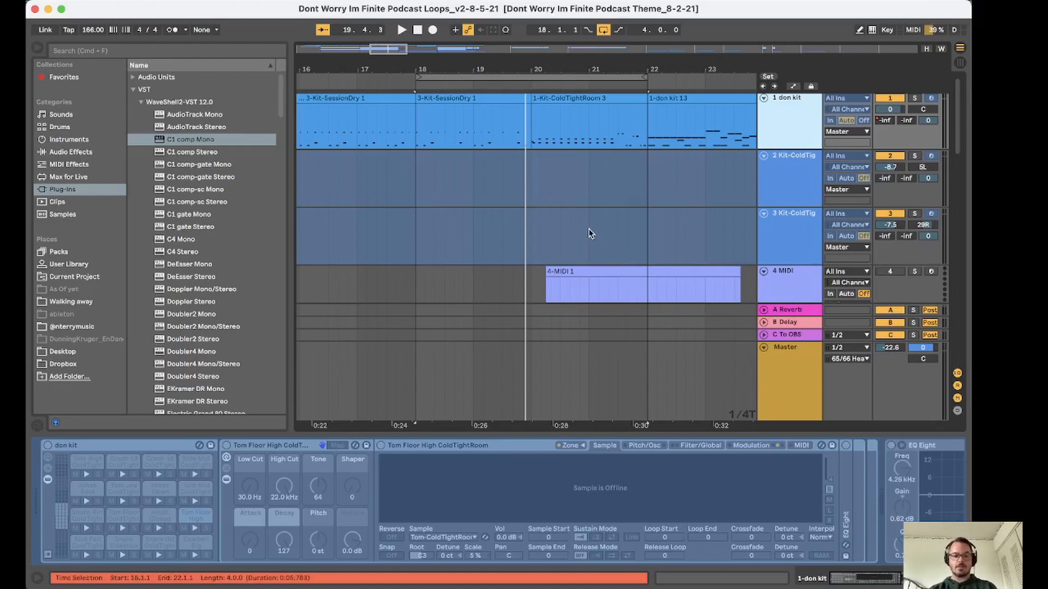
# View the tracks in Session View with the browser hidden, and return to Arrangement View with its browser hidden too.
pyautogui.press('Tab')
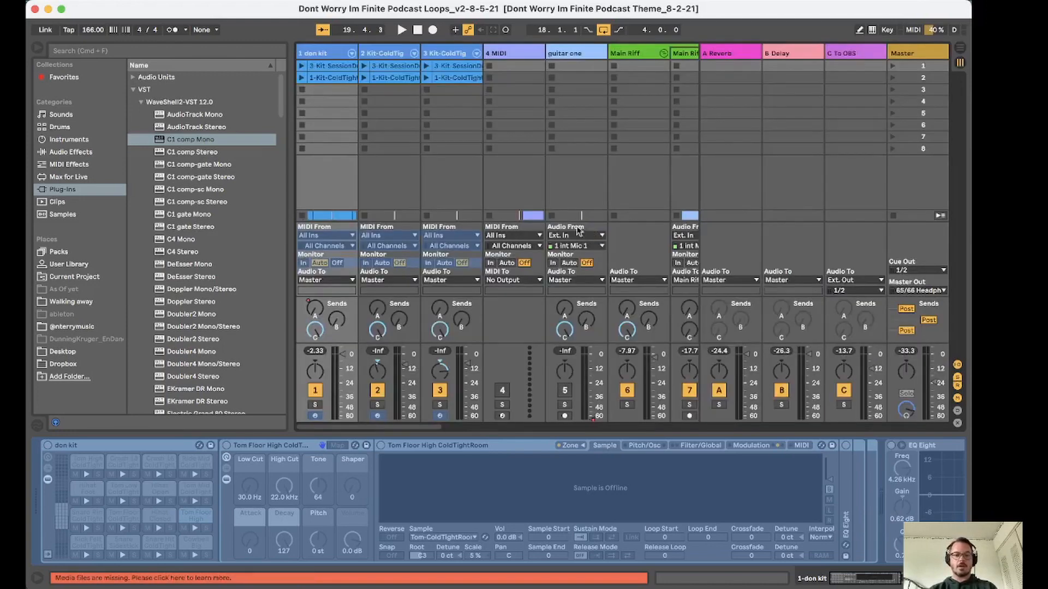
pyautogui.click(39, 50)
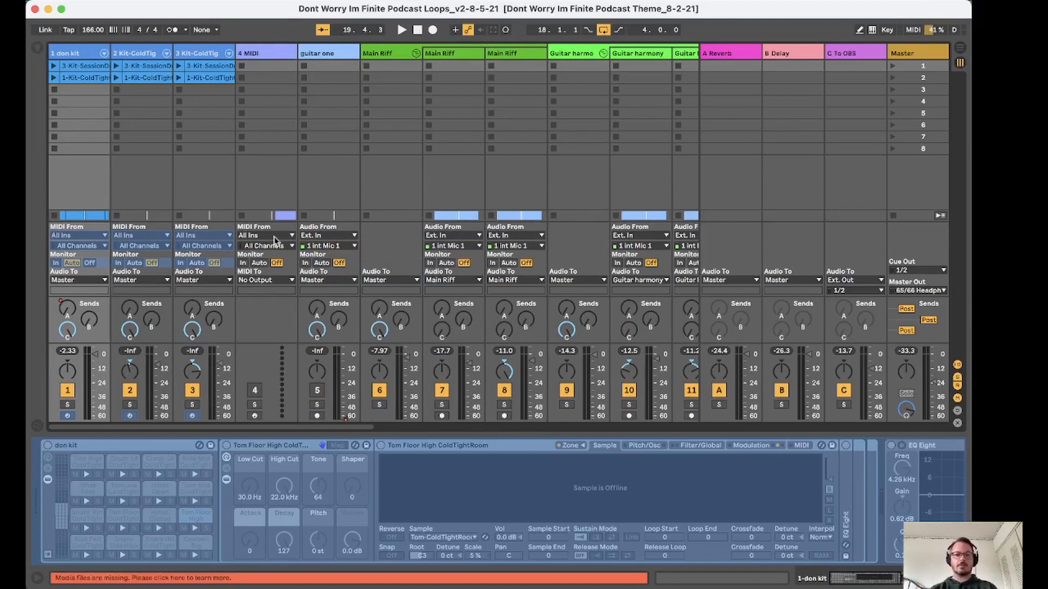
pyautogui.click(415, 53)
pyautogui.click(416, 53)
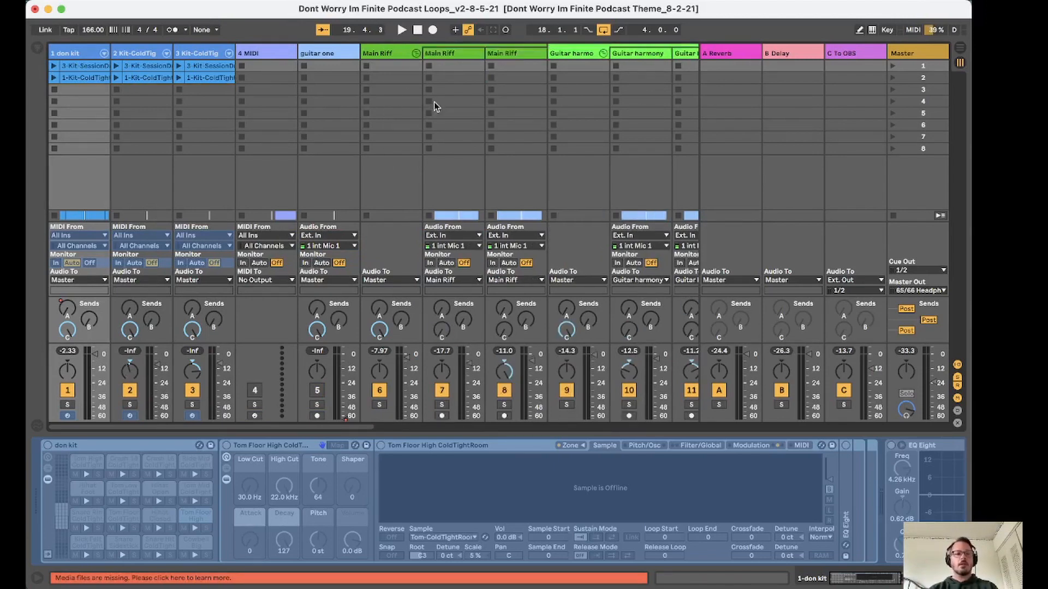
pyautogui.press('Tab')
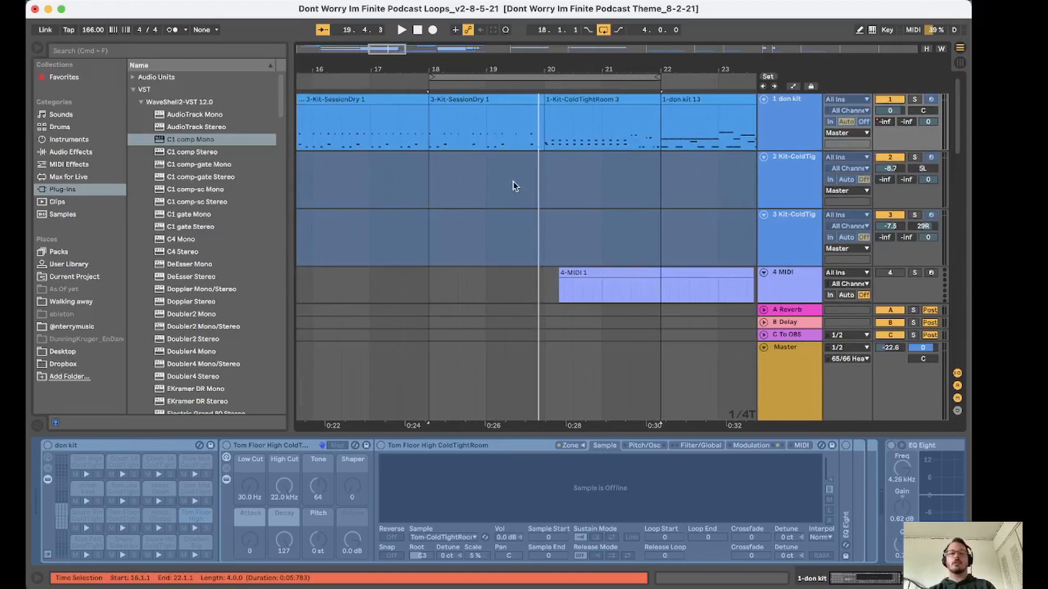
pyautogui.click(39, 51)
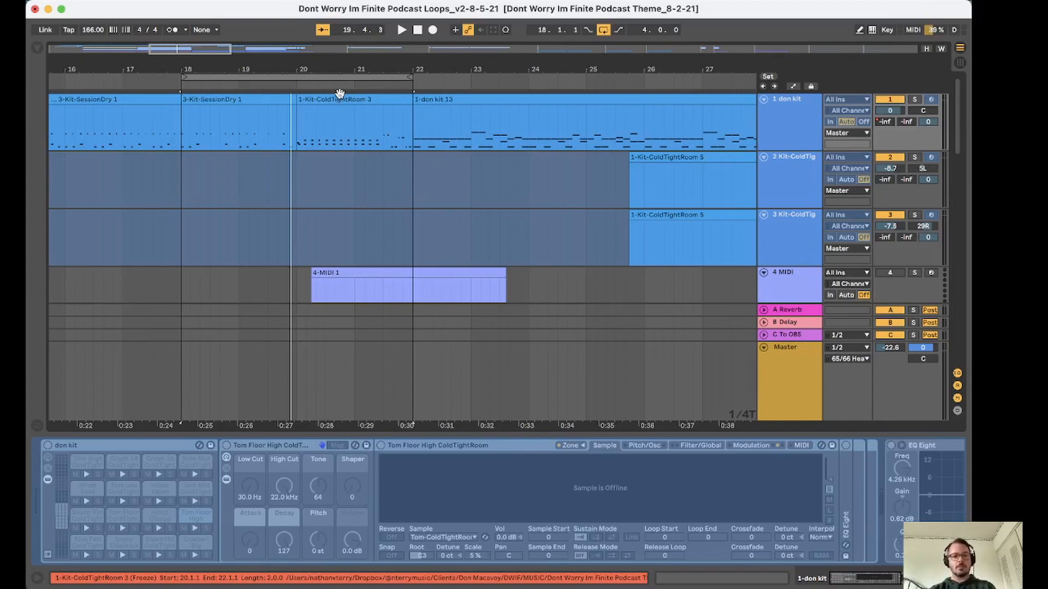
# Solo the don kit drum track, listen to it in the loop between bars 18 and 22, and stop playback.
pyautogui.click(915, 100)
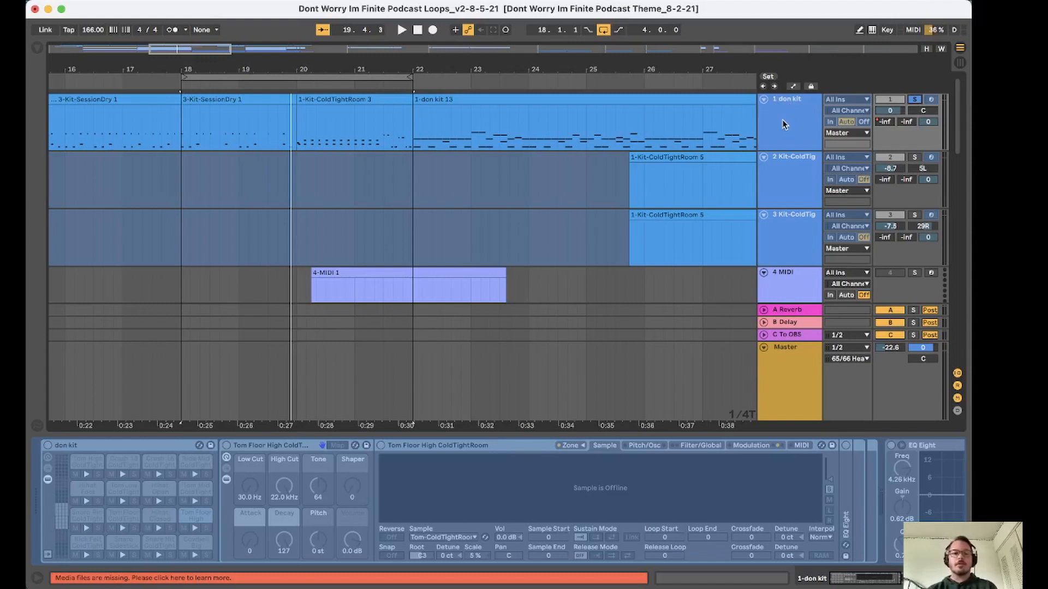
pyautogui.press('space')
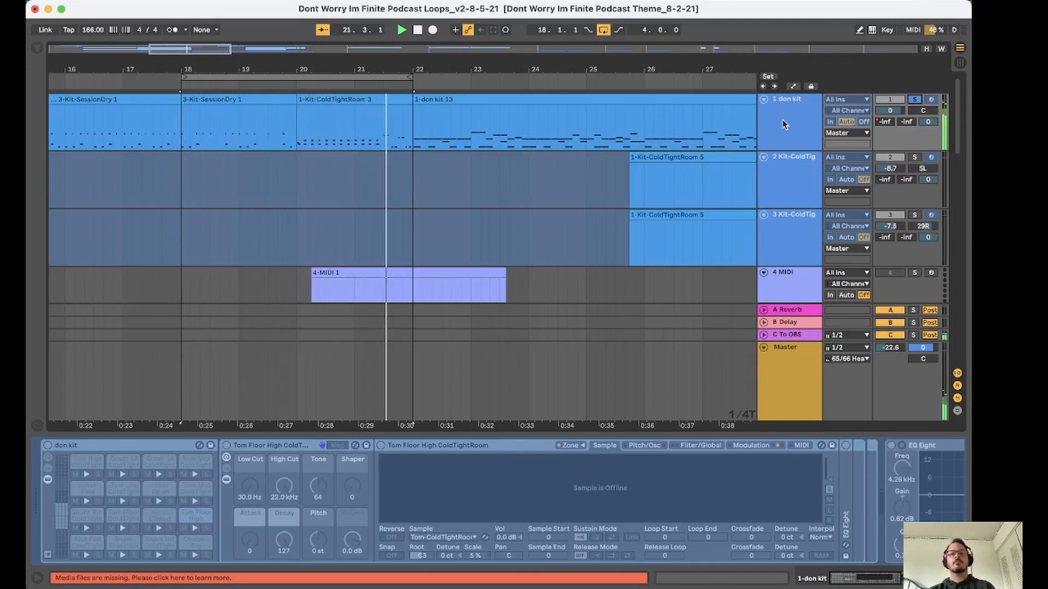
pyautogui.press('space')
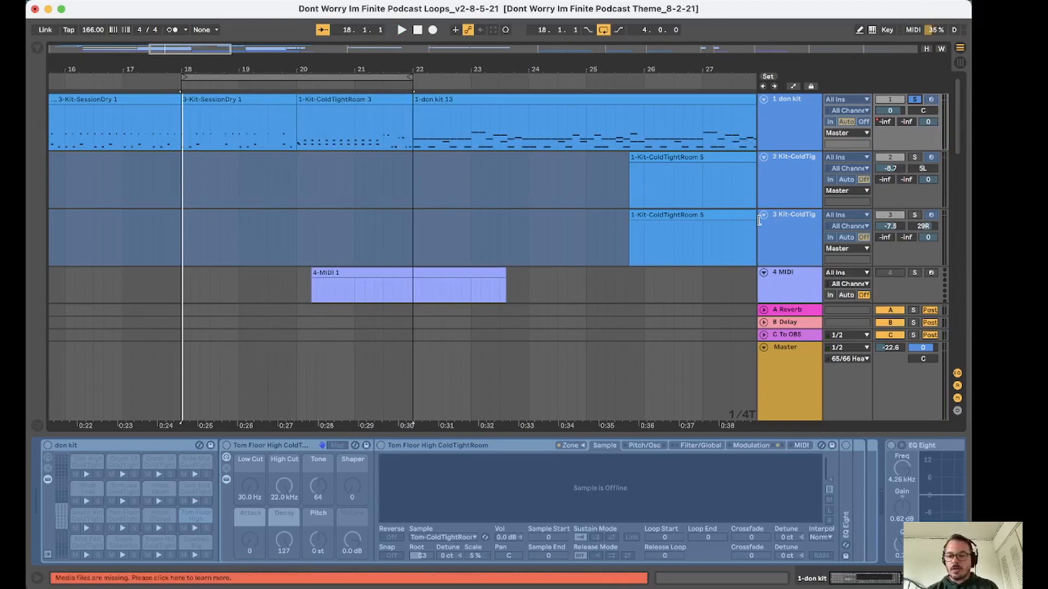
pyautogui.scroll(-10, 757, 223)
pyautogui.scroll(10, 758, 220)
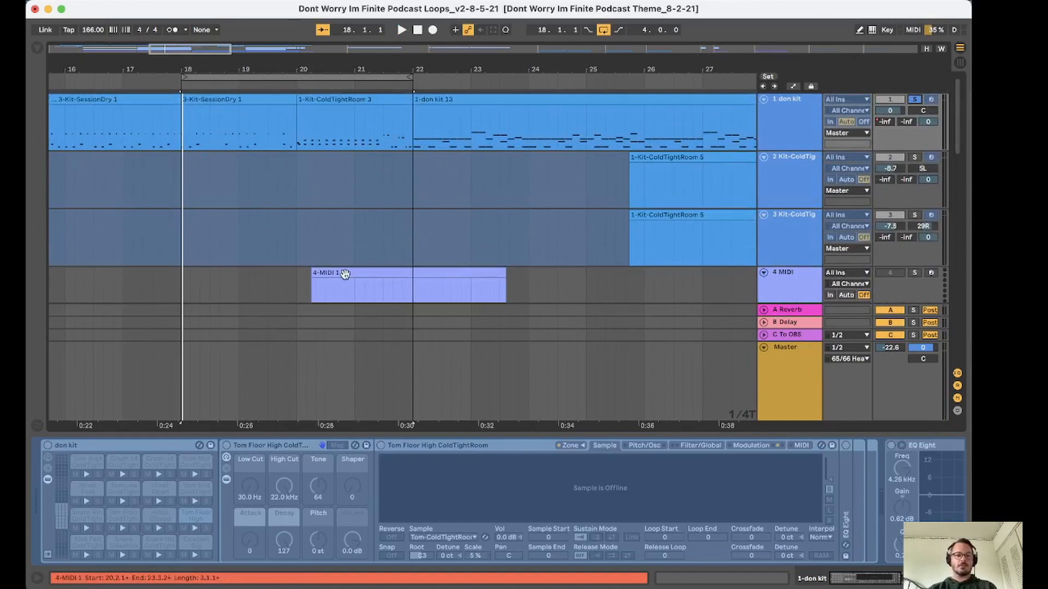
# Listen to the bars 18 to 22 loop with only the Main Riff group soloed, and turn its solo off.
pyautogui.scroll(-15, 345, 274)
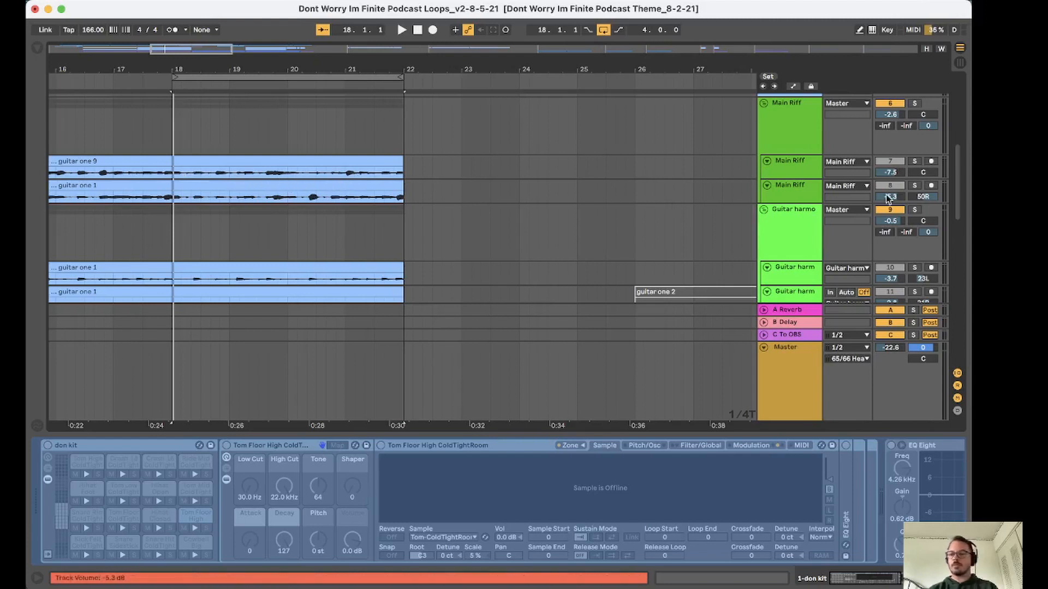
pyautogui.click(914, 104)
pyautogui.press('space')
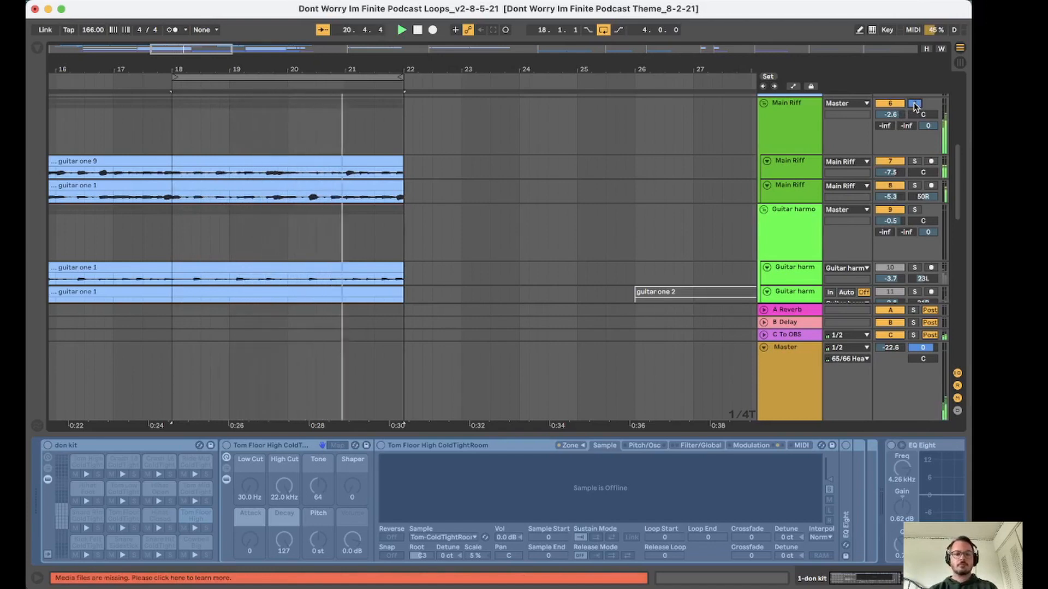
pyautogui.click(914, 104)
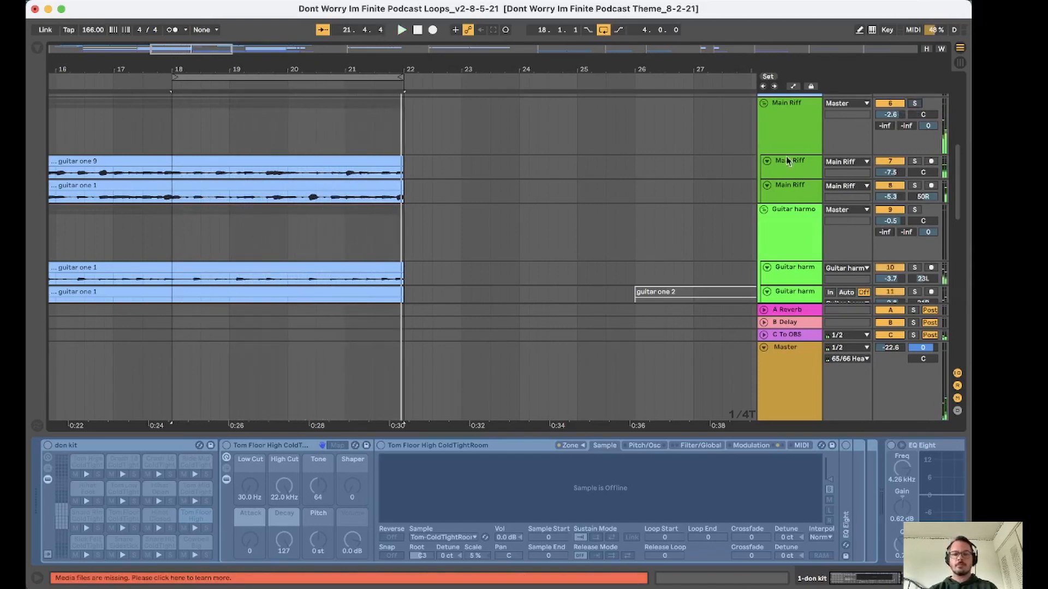
# Open the 3-Kit-SessionDry 1 clip at bar 18 on the don kit track and examine its drum note rows.
pyautogui.scroll(5, 548, 227)
pyautogui.scroll(3, 548, 226)
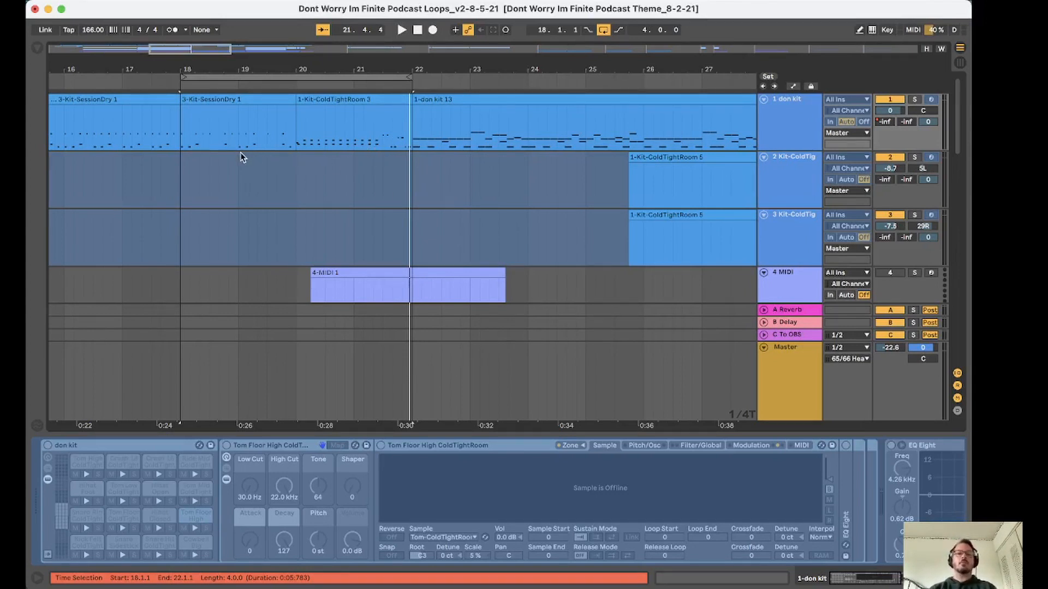
pyautogui.click(251, 99)
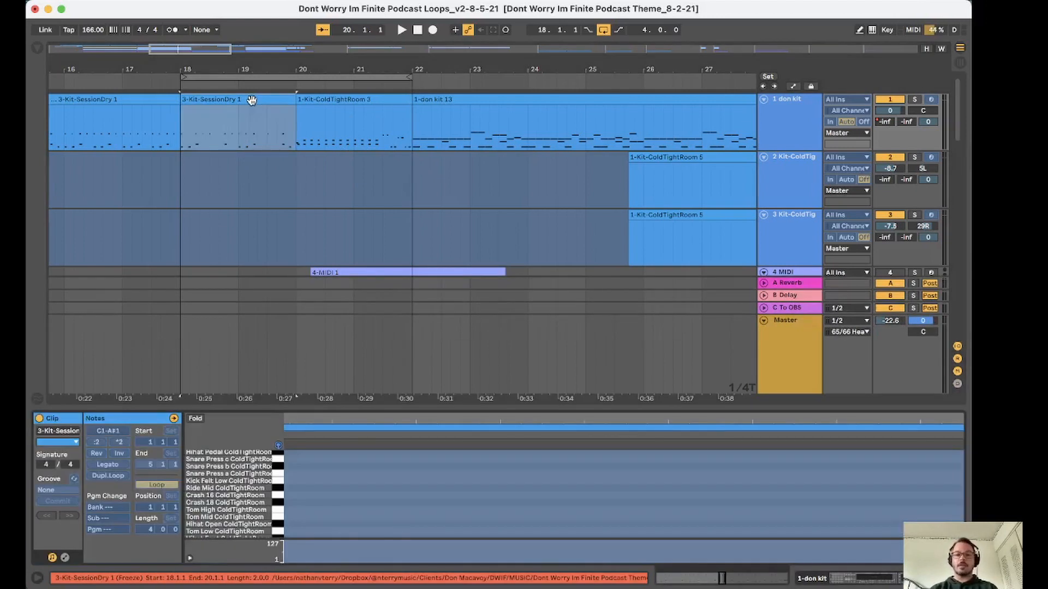
pyautogui.scroll(-5, 451, 499)
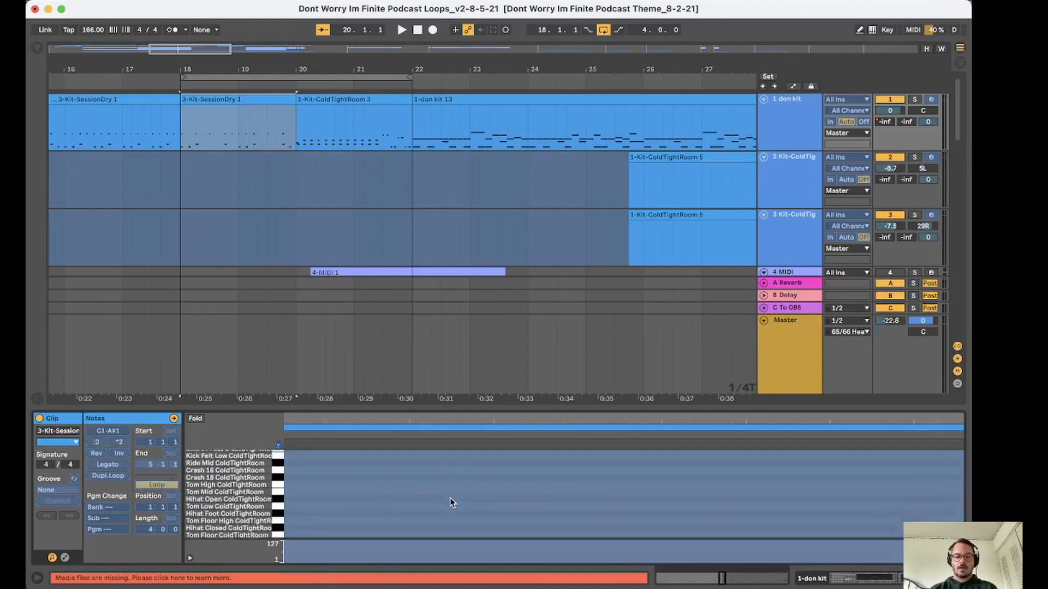
pyautogui.scroll(1, 450, 499)
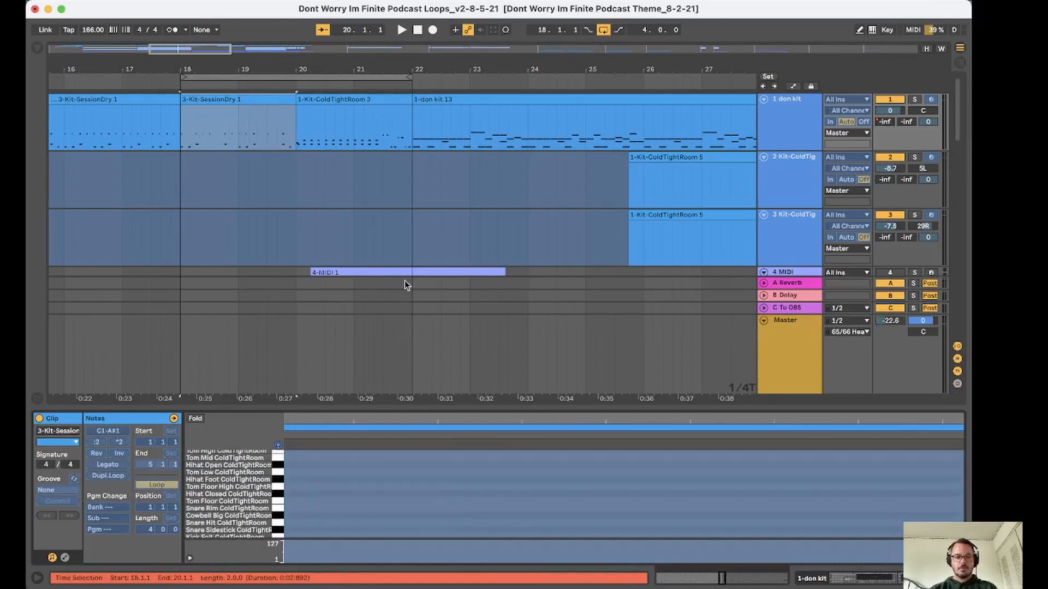
pyautogui.scroll(4, 374, 490)
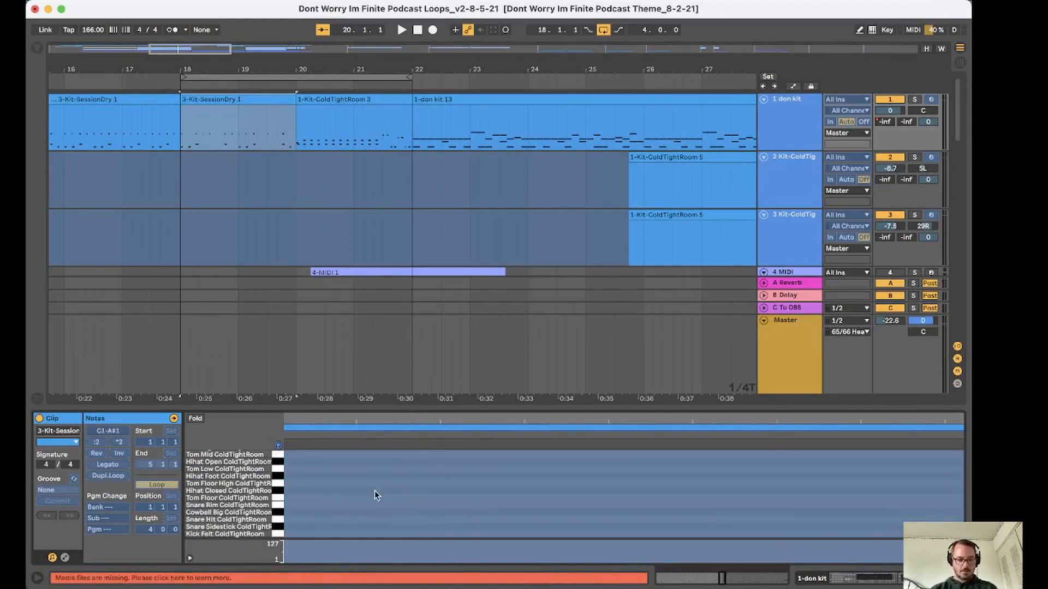
pyautogui.scroll(4, 374, 490)
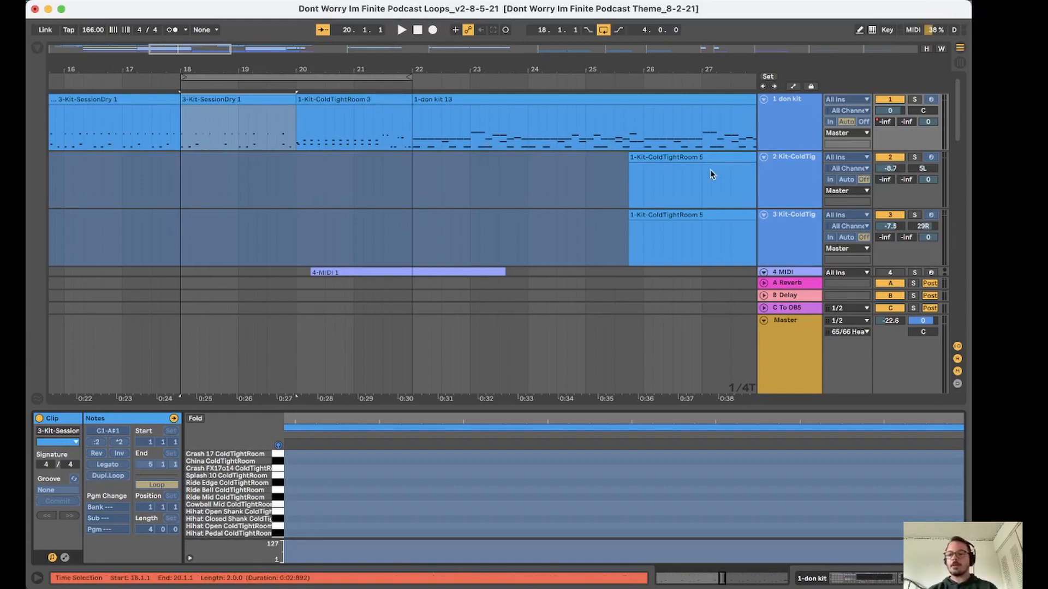
# Solo the Guitar harmony group and play the loop between bars 18 and 22.
pyautogui.scroll(-10, 773, 226)
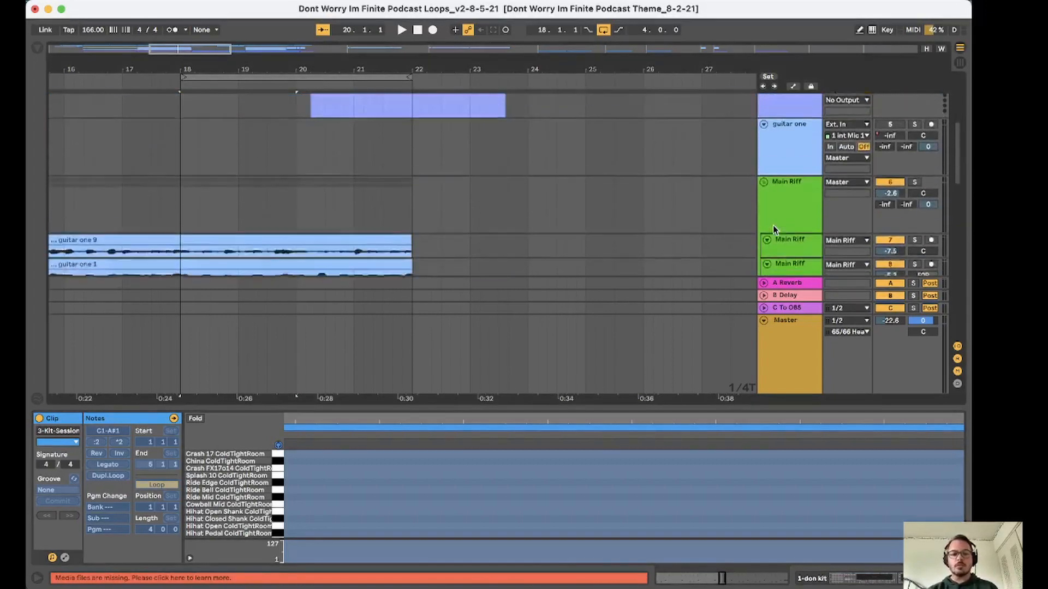
pyautogui.scroll(-2, 772, 225)
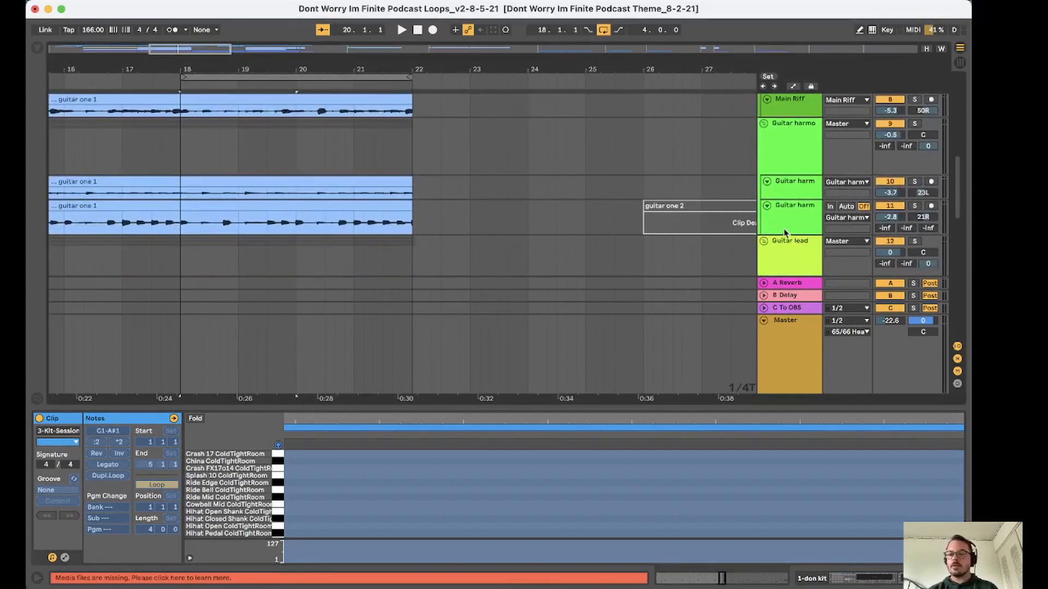
pyautogui.scroll(-3, 775, 228)
pyautogui.scroll(4, 775, 228)
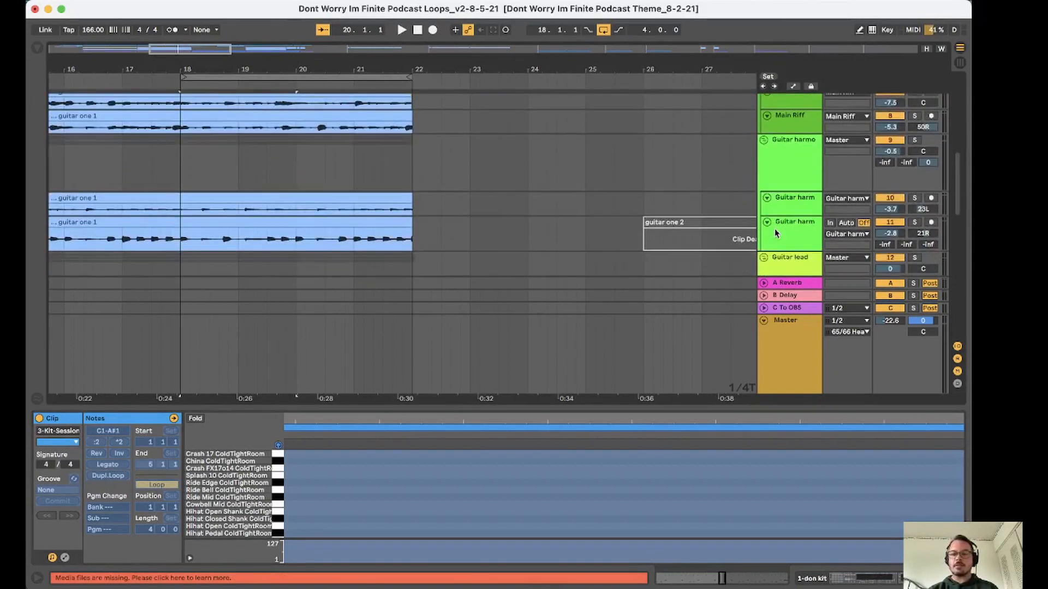
pyautogui.click(916, 141)
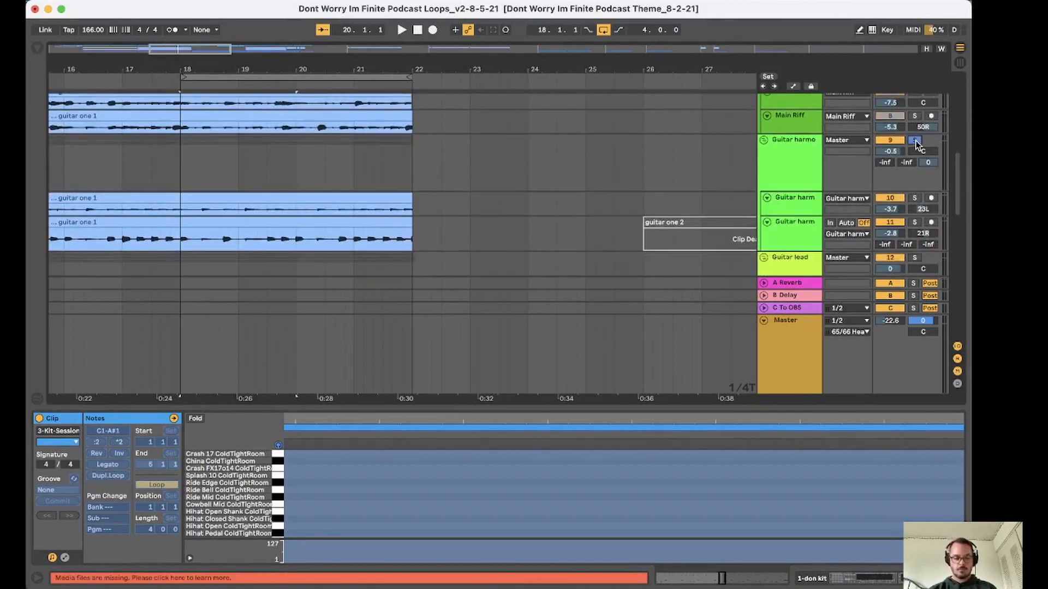
pyautogui.press('space')
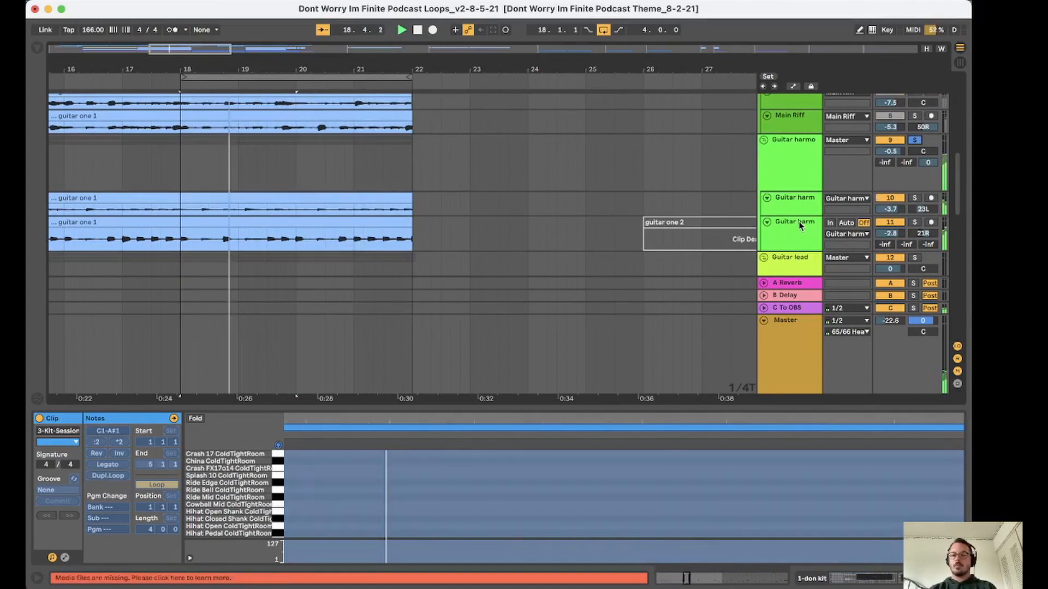
# During playback, solo the Guitar lead group and move the solo to the 21 Electric Bass track.
pyautogui.scroll(-5, 800, 225)
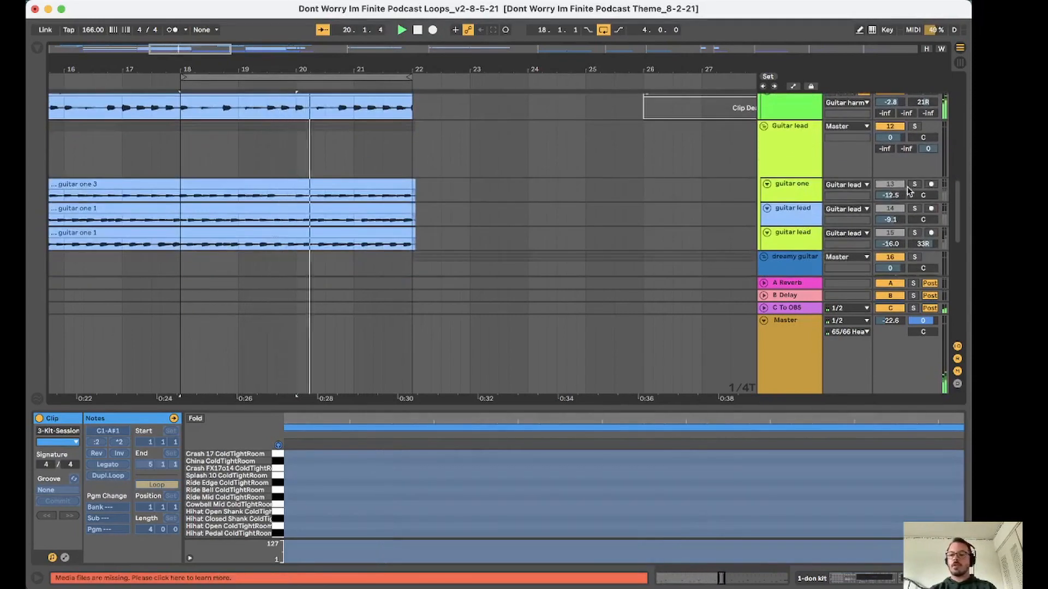
pyautogui.click(915, 127)
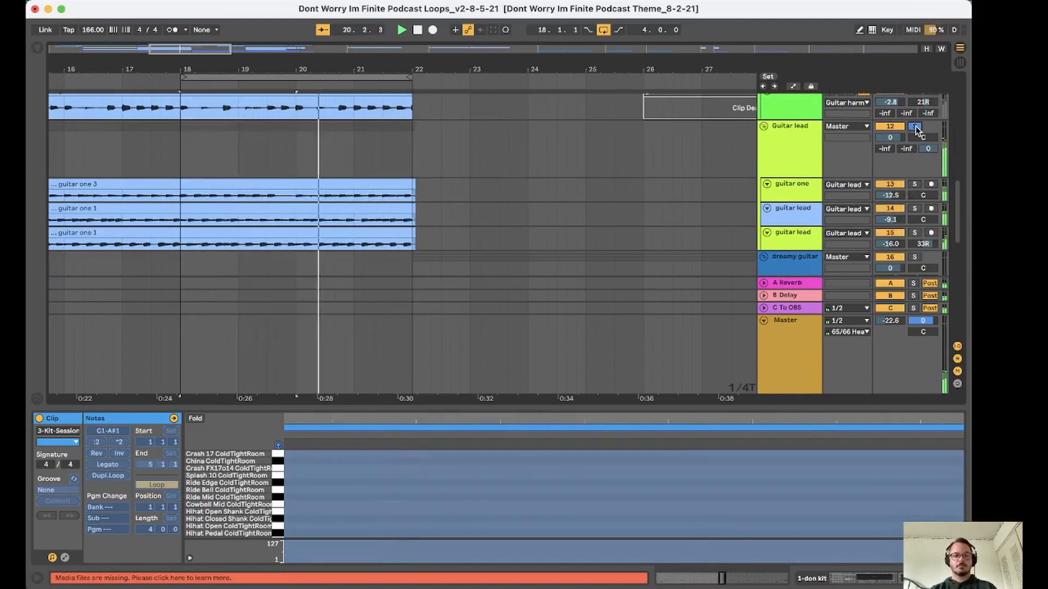
pyautogui.scroll(-6, 616, 220)
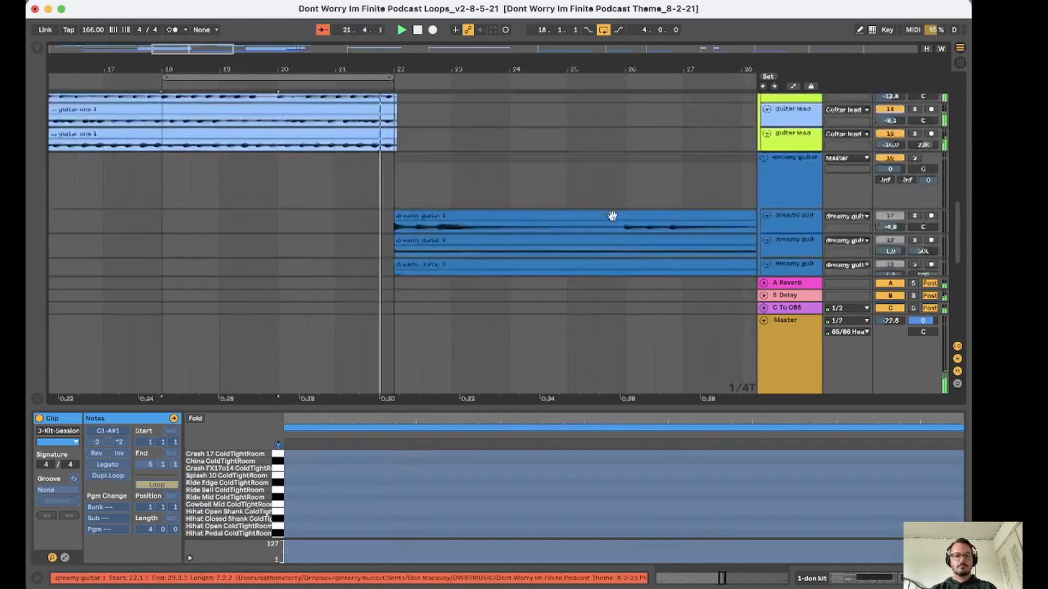
pyautogui.scroll(-3, 613, 217)
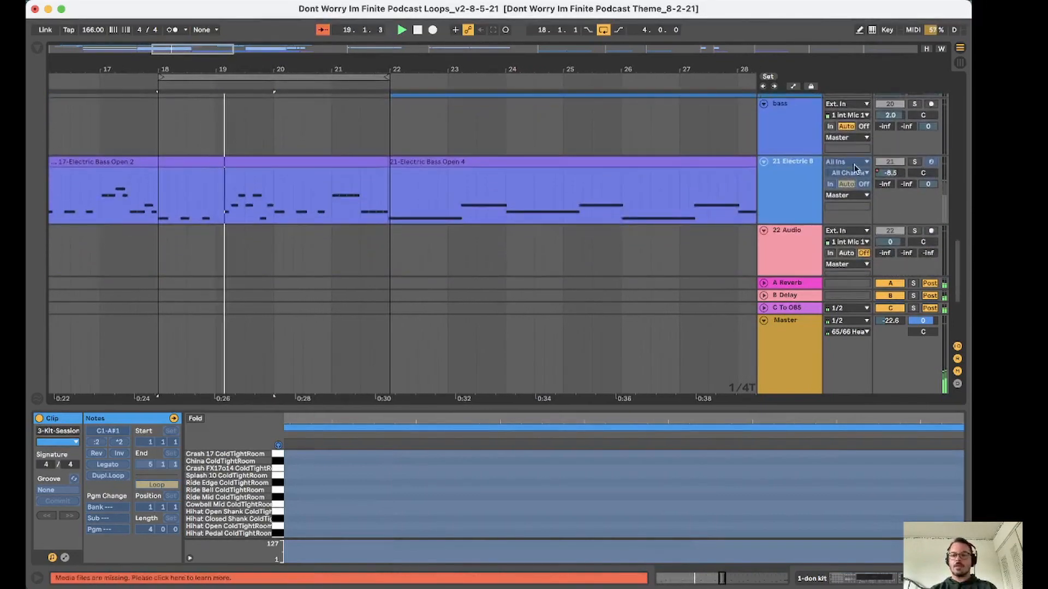
pyautogui.click(915, 162)
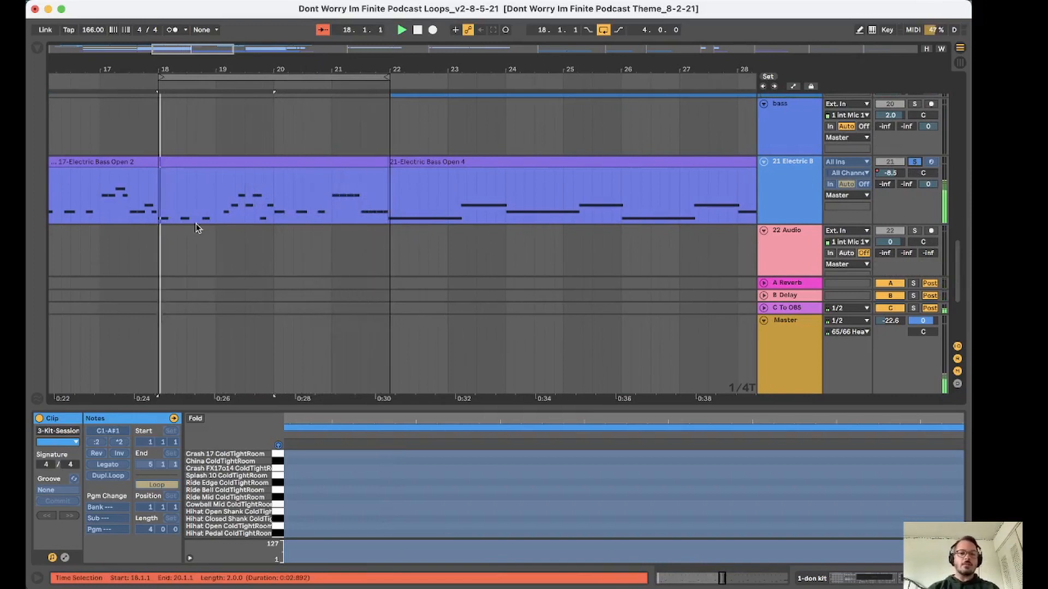
# Open the 17-Electric Bass Open 2 clip, enlarge the note editor to view the bass notes, and shrink it again.
pyautogui.click(269, 163)
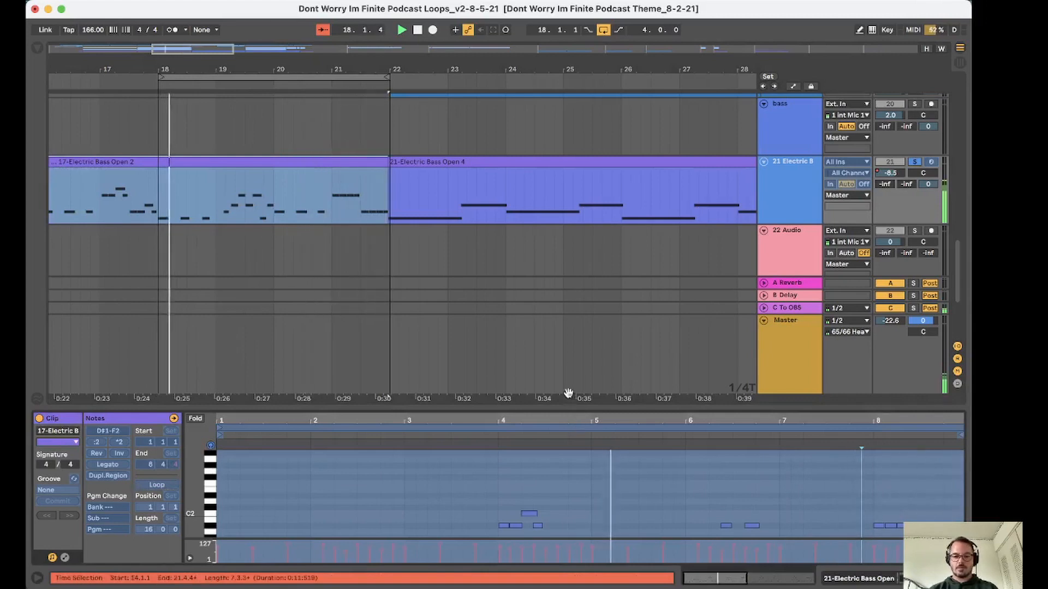
pyautogui.moveTo(568, 414); pyautogui.dragTo(562, 221)
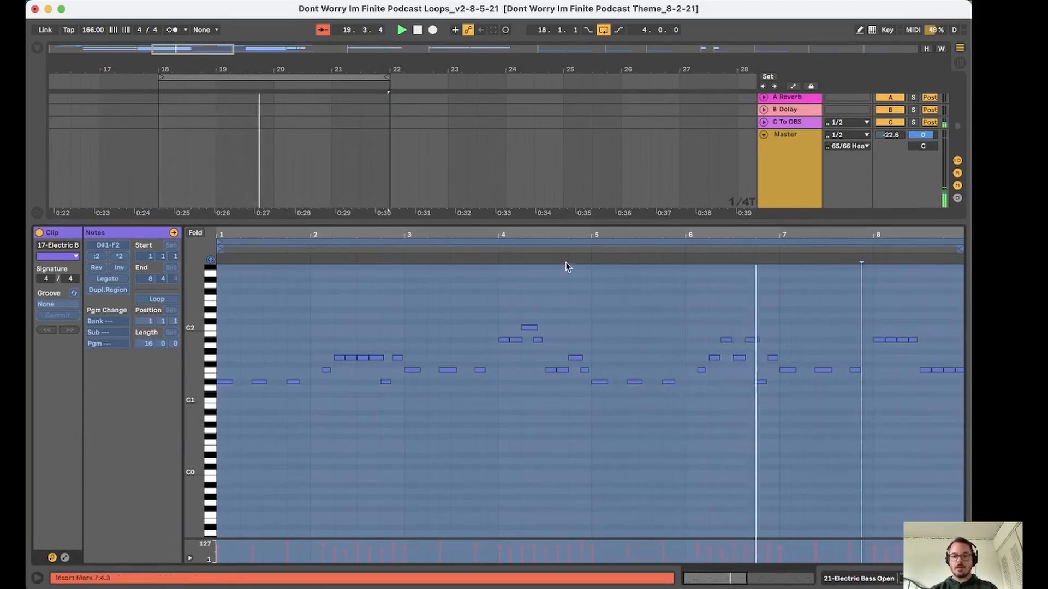
pyautogui.moveTo(566, 220); pyautogui.dragTo(564, 427)
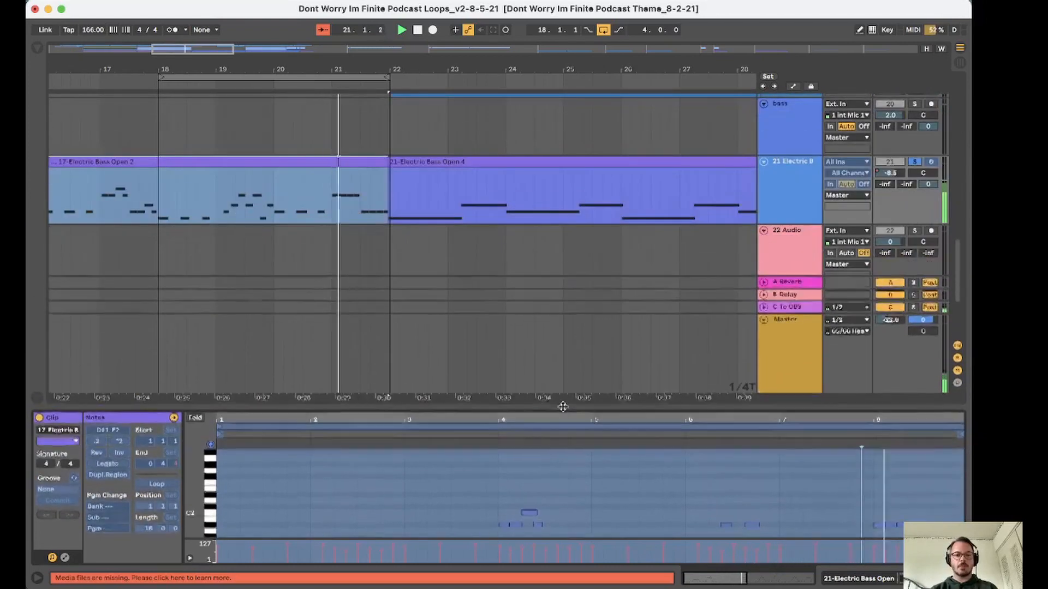
# Stop playback and turn off the solo on the 21 Electric Bass track.
pyautogui.scroll(10, 542, 174)
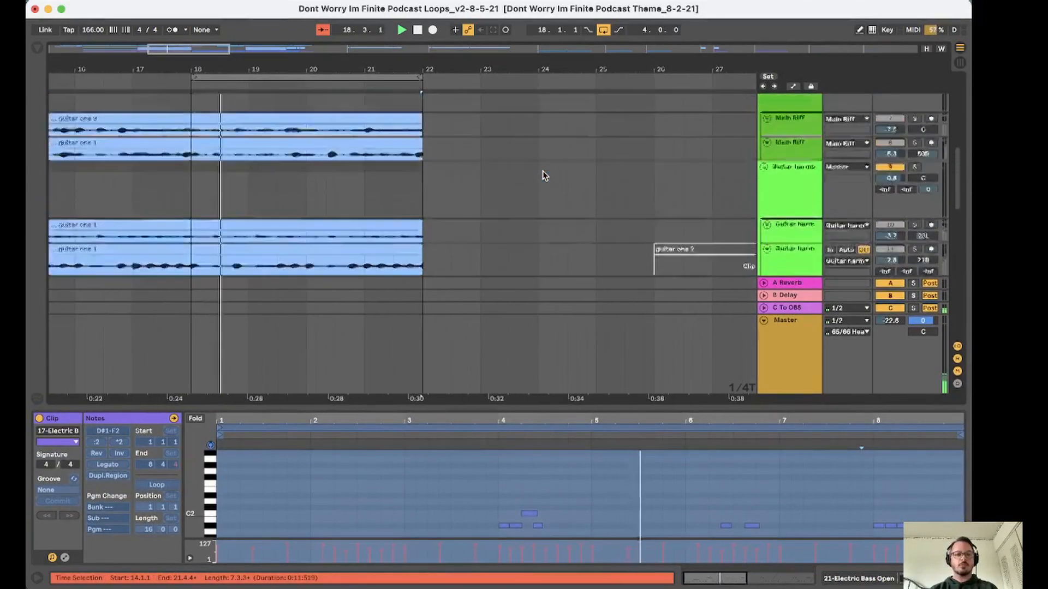
pyautogui.scroll(1, 542, 176)
pyautogui.press('space')
pyautogui.scroll(-5, 542, 176)
pyautogui.scroll(-10, 543, 176)
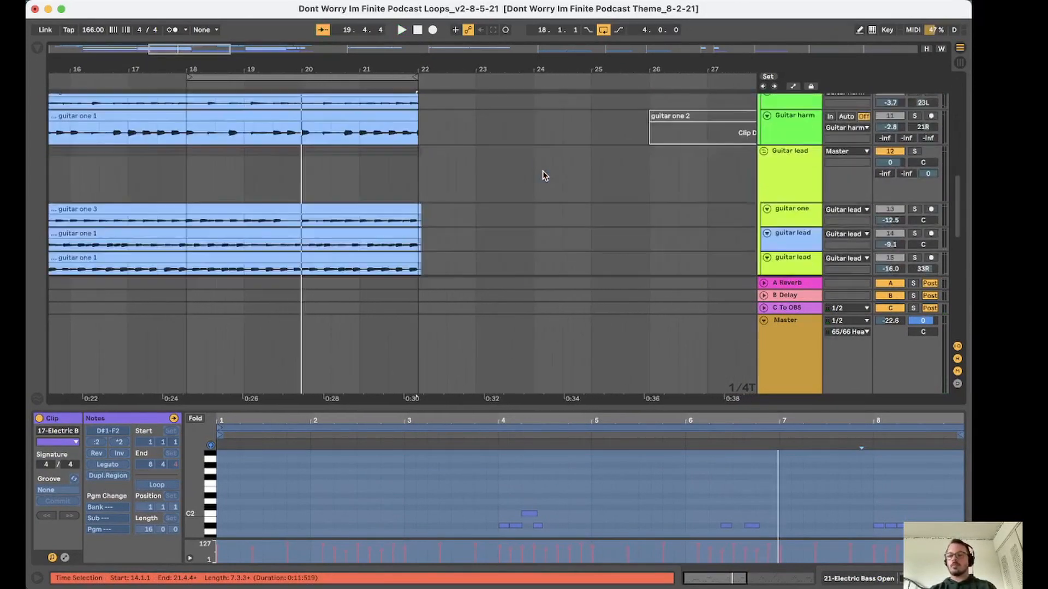
pyautogui.scroll(-1, 542, 175)
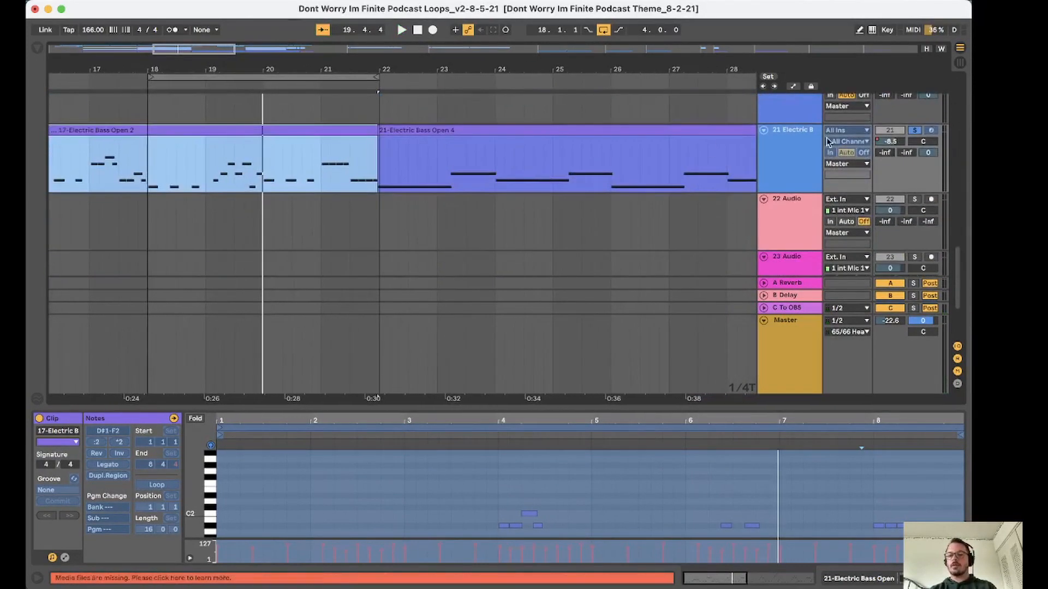
pyautogui.click(916, 131)
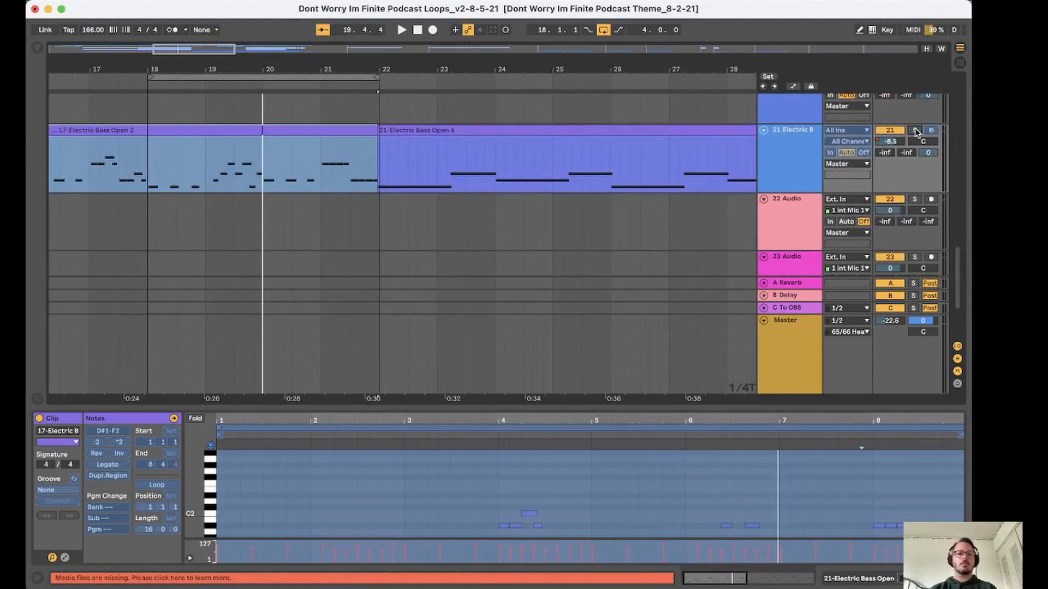
# Play the unsoloed mix and move the loop region back so it covers bars 14 to 18.
pyautogui.press('space')
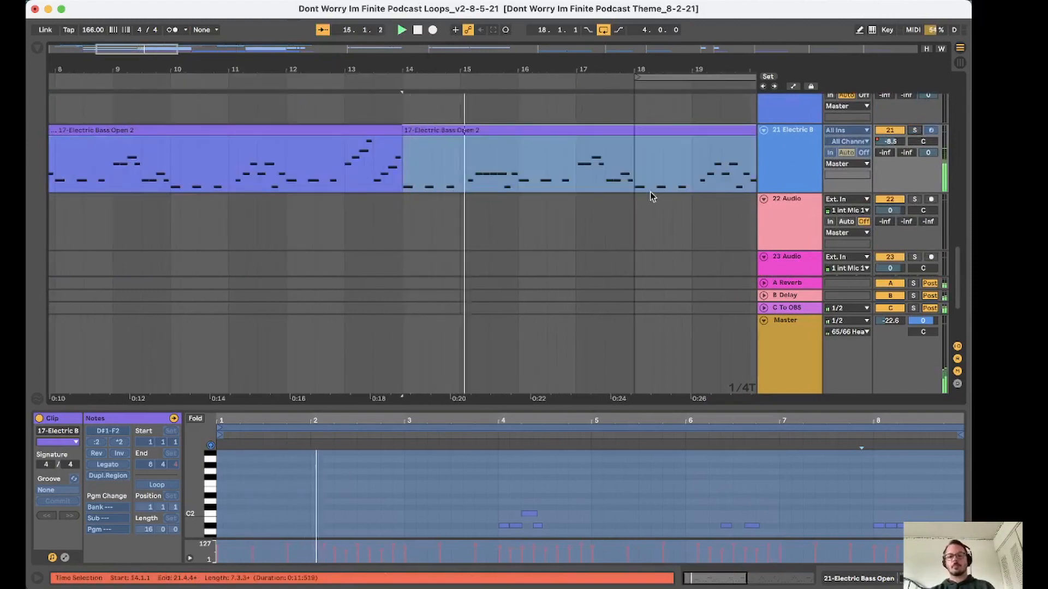
pyautogui.hscroll(4, 570, 217)
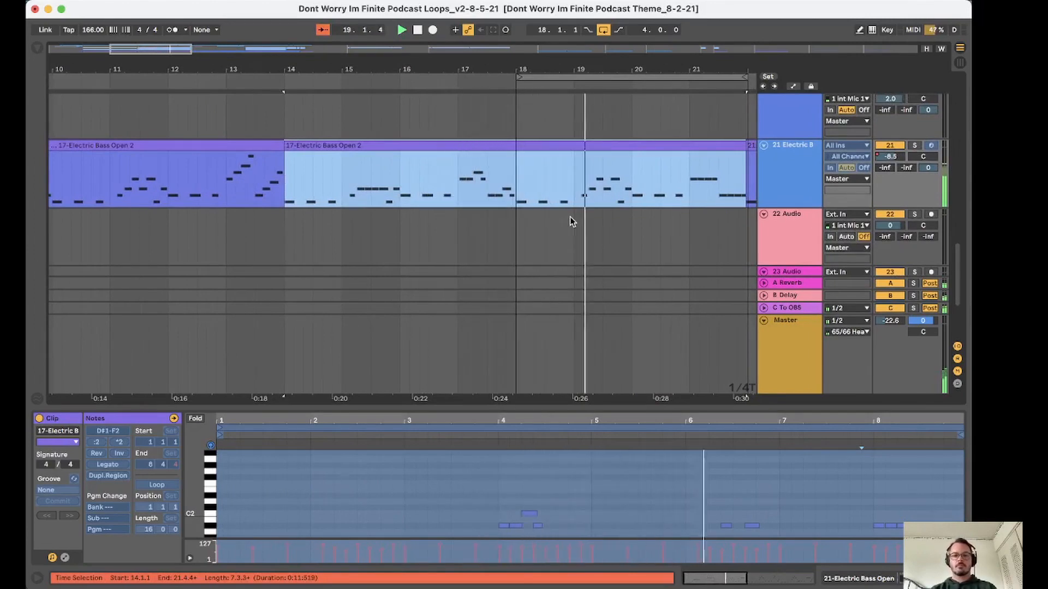
pyautogui.hscroll(5, 569, 218)
pyautogui.scroll(3, 570, 217)
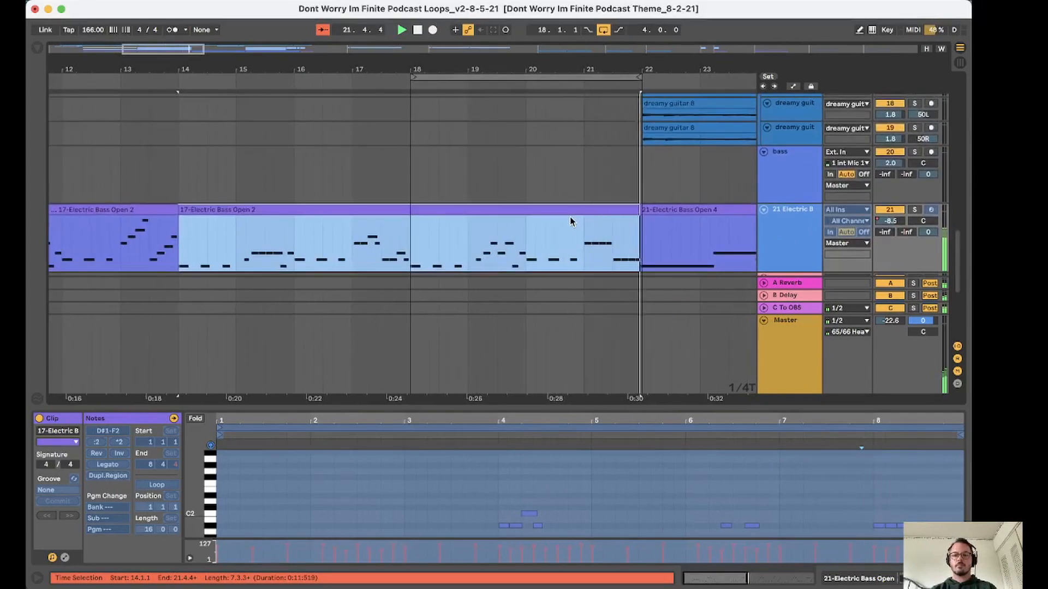
pyautogui.moveTo(576, 77); pyautogui.dragTo(352, 75)
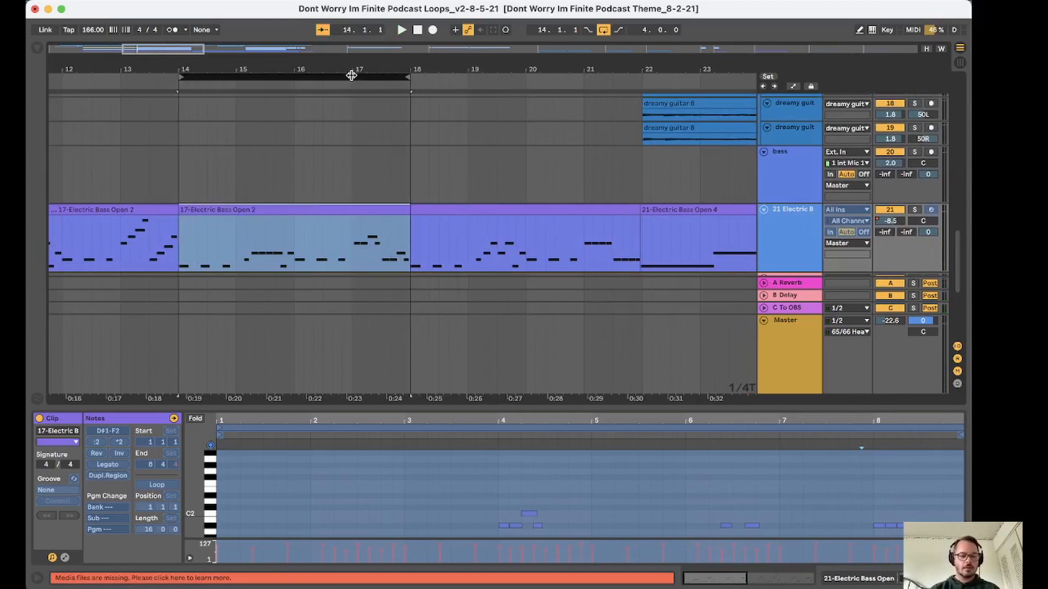
# Switch to the Session View mixer, solo the first Main Riff guitar track (track 7), and play the loop.
pyautogui.press('Tab')
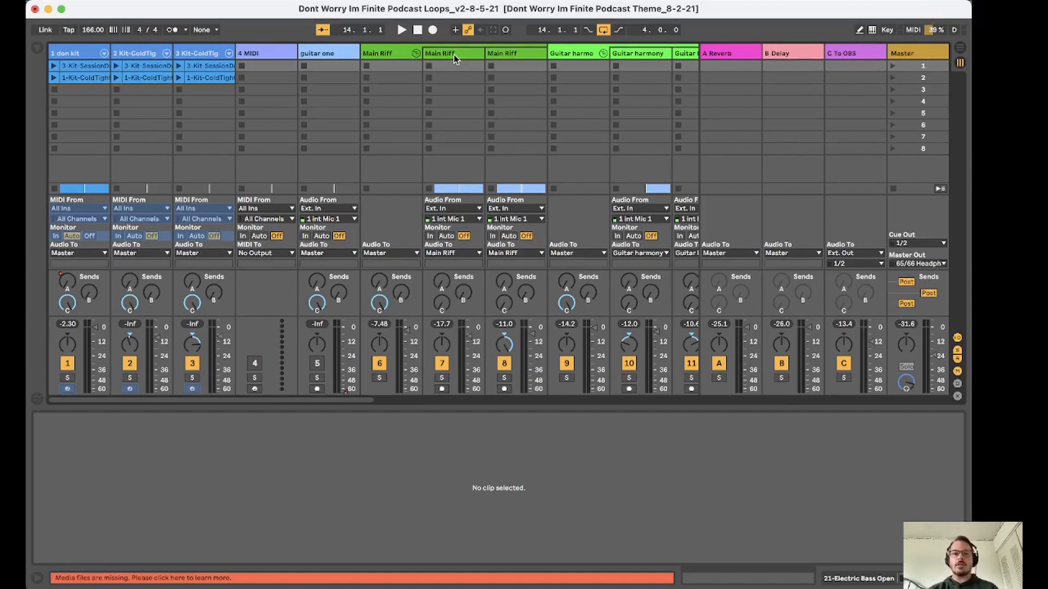
pyautogui.click(454, 55)
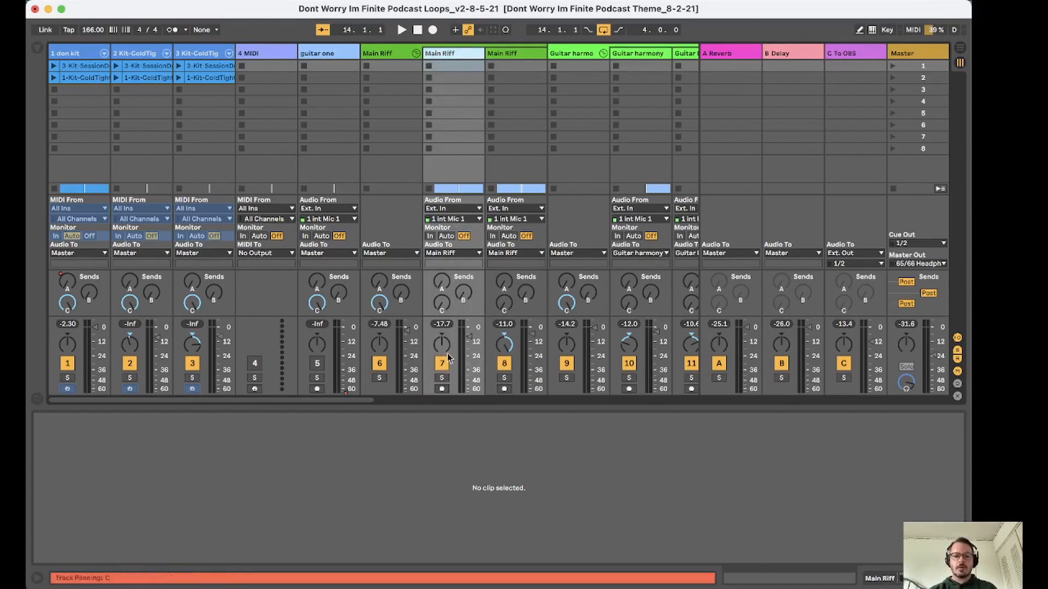
pyautogui.click(441, 378)
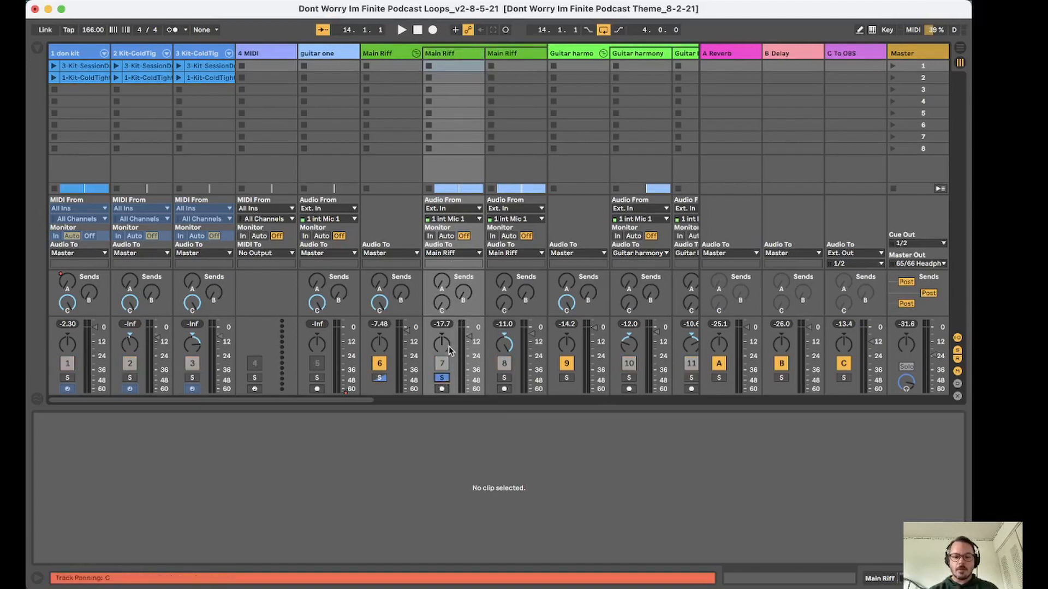
pyautogui.press('space')
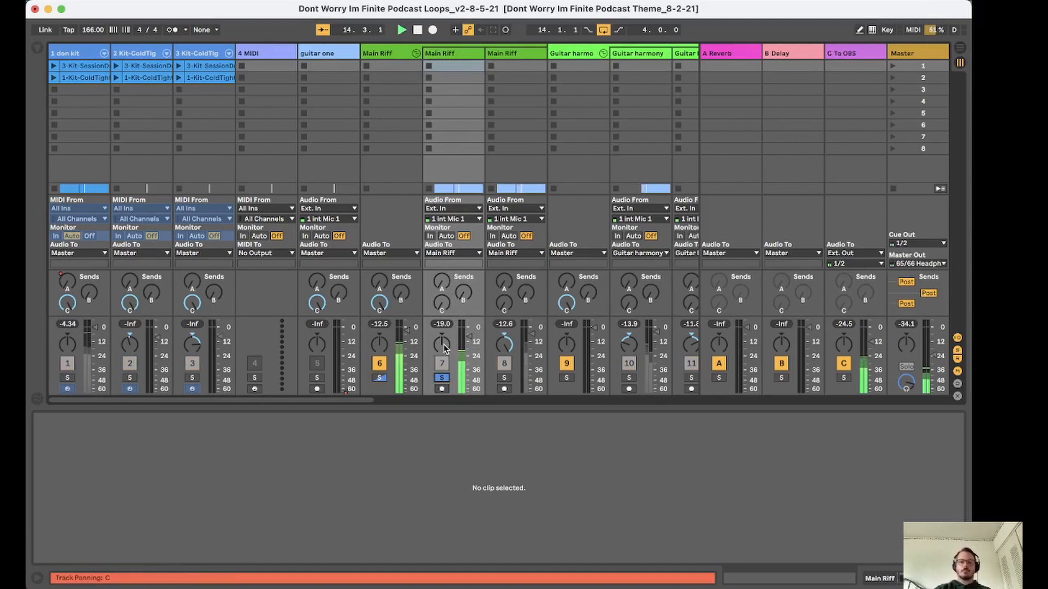
# Show the device chain of Main Riff track 7 and unfold the Tuner to view it, then fold it again.
pyautogui.click(452, 54)
pyautogui.doubleClick(451, 55)
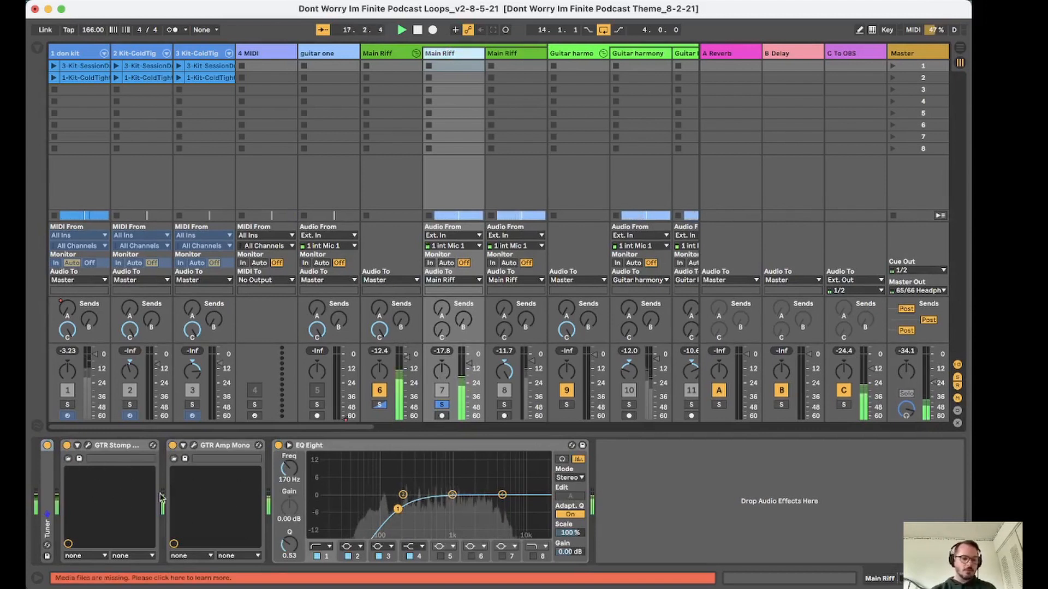
pyautogui.doubleClick(49, 472)
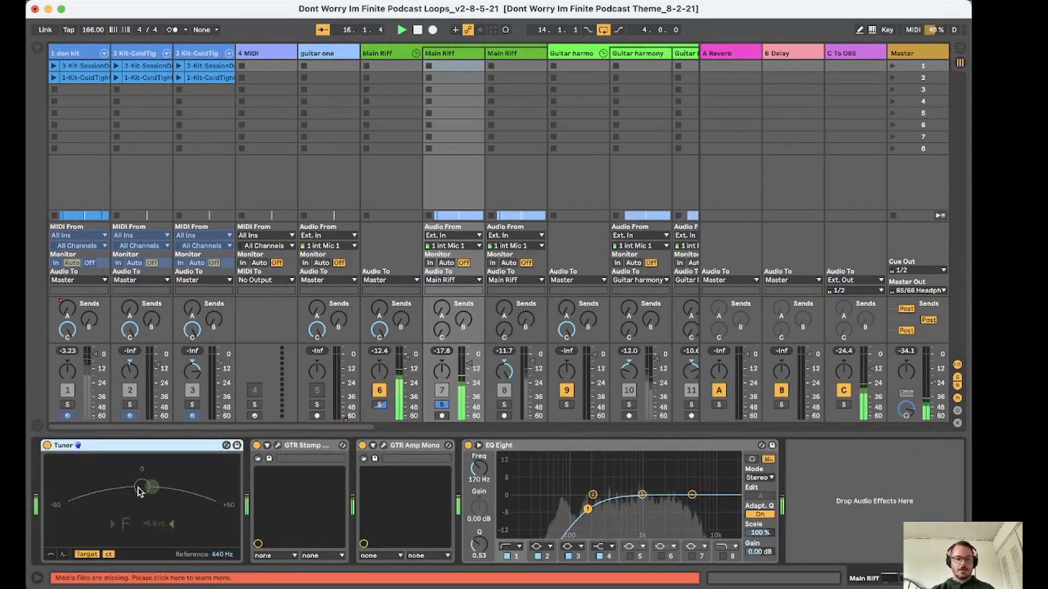
pyautogui.doubleClick(151, 447)
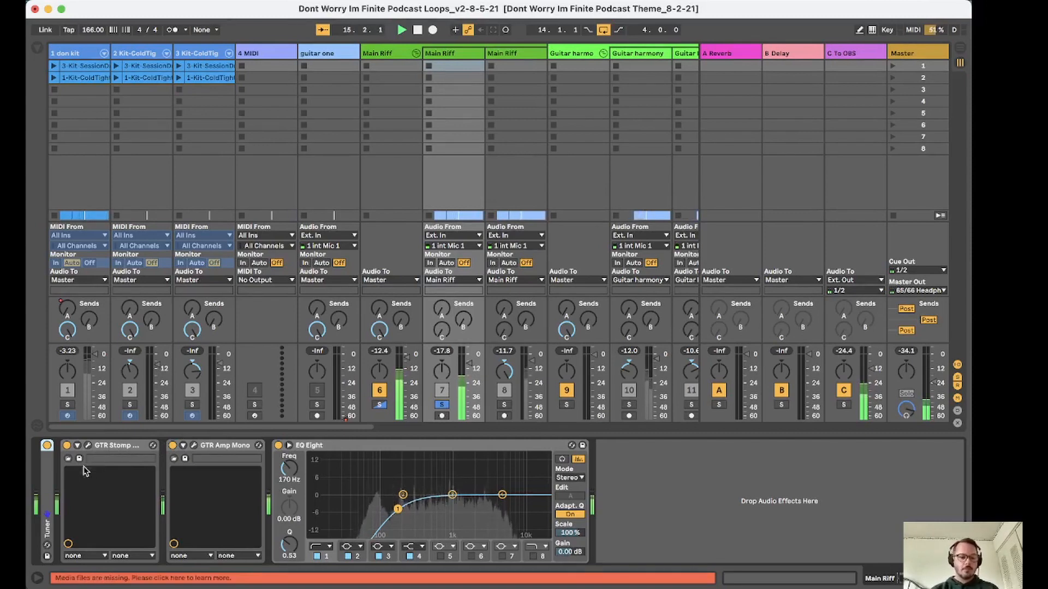
# Open the GTR Amp Mono plug-in window and switch the device off and on twice to compare the sound.
pyautogui.click(194, 446)
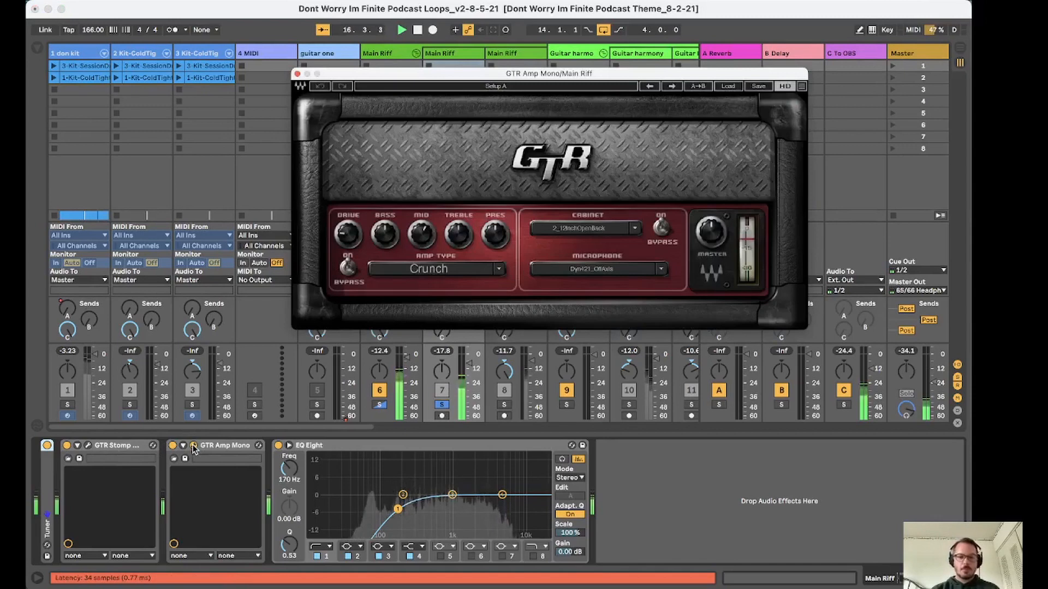
pyautogui.moveTo(558, 77); pyautogui.dragTo(439, 86)
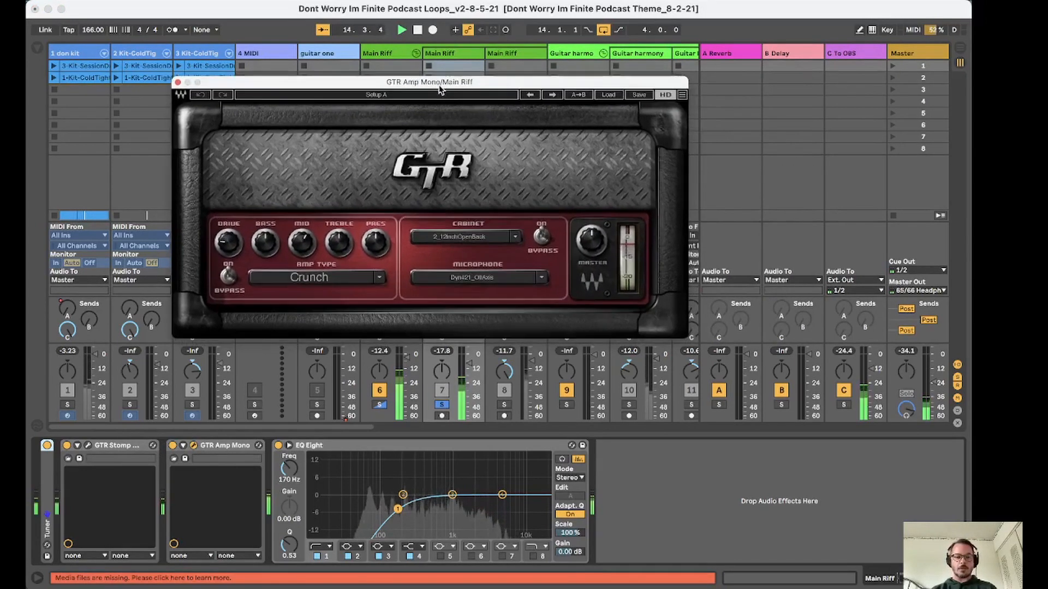
pyautogui.click(173, 446)
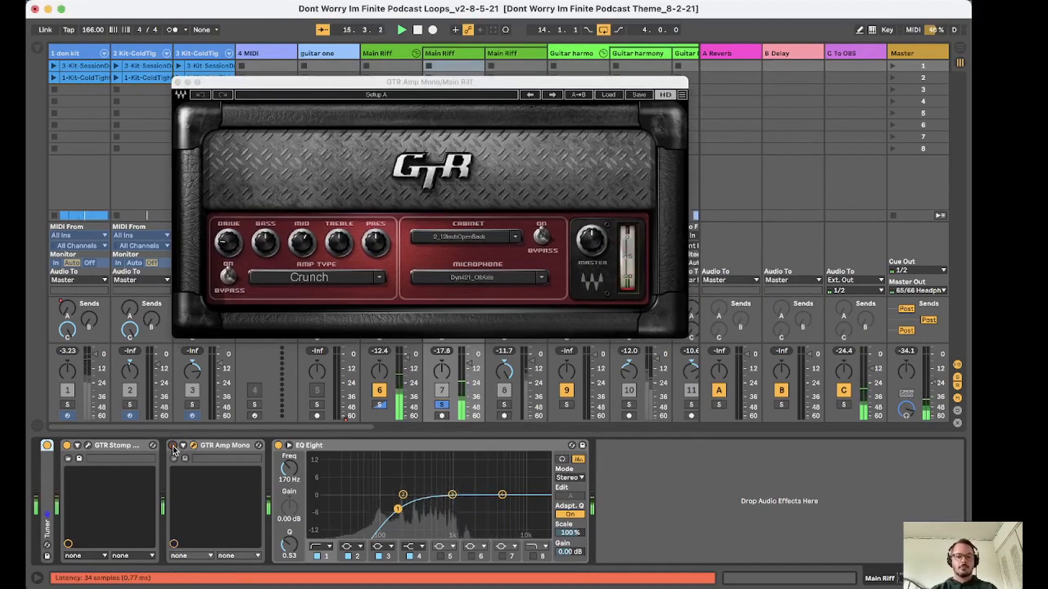
pyautogui.click(173, 446)
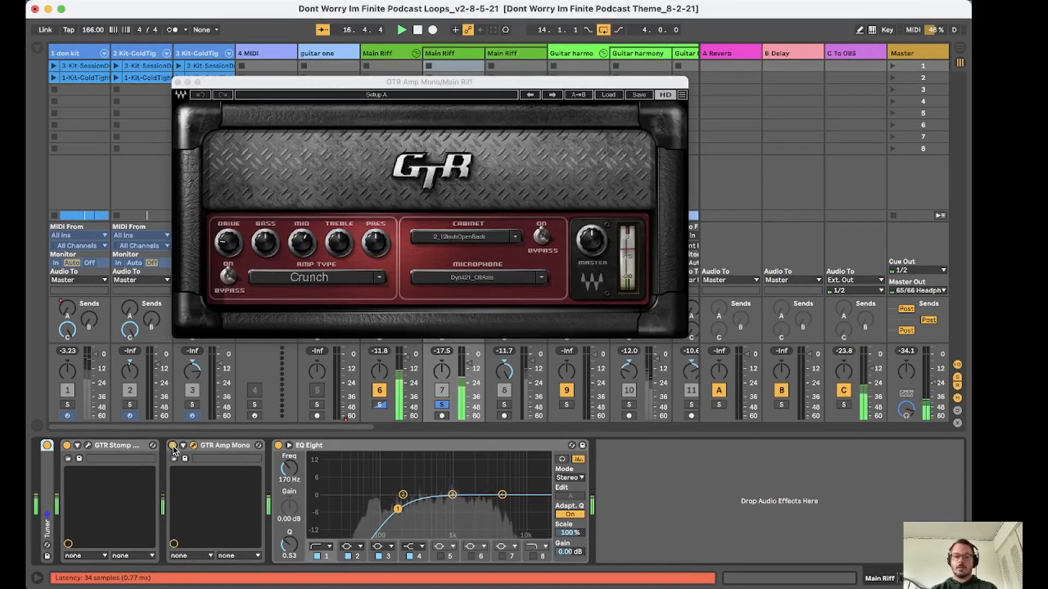
pyautogui.click(173, 446)
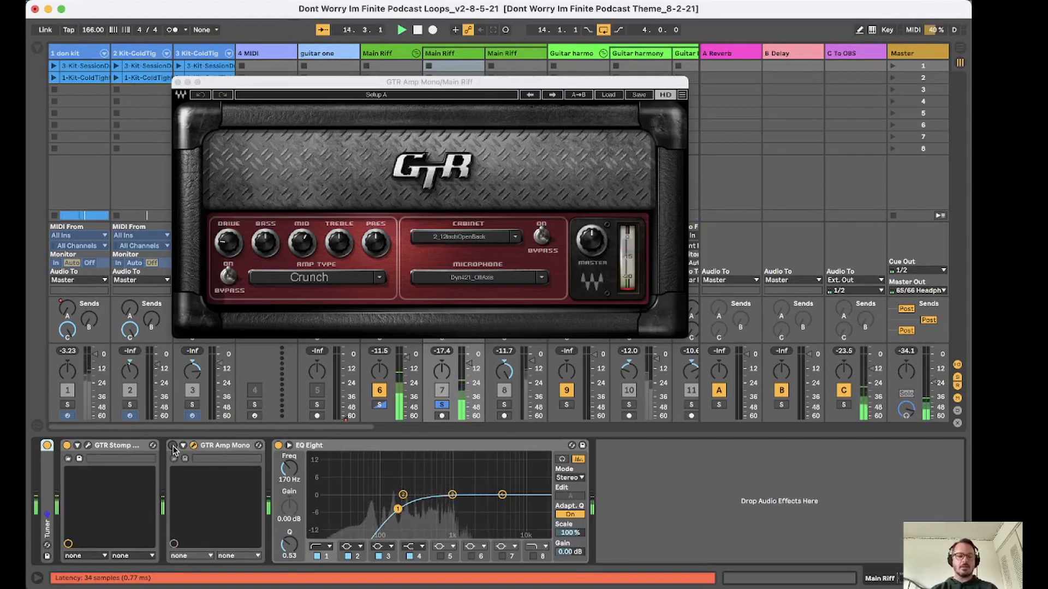
pyautogui.click(173, 446)
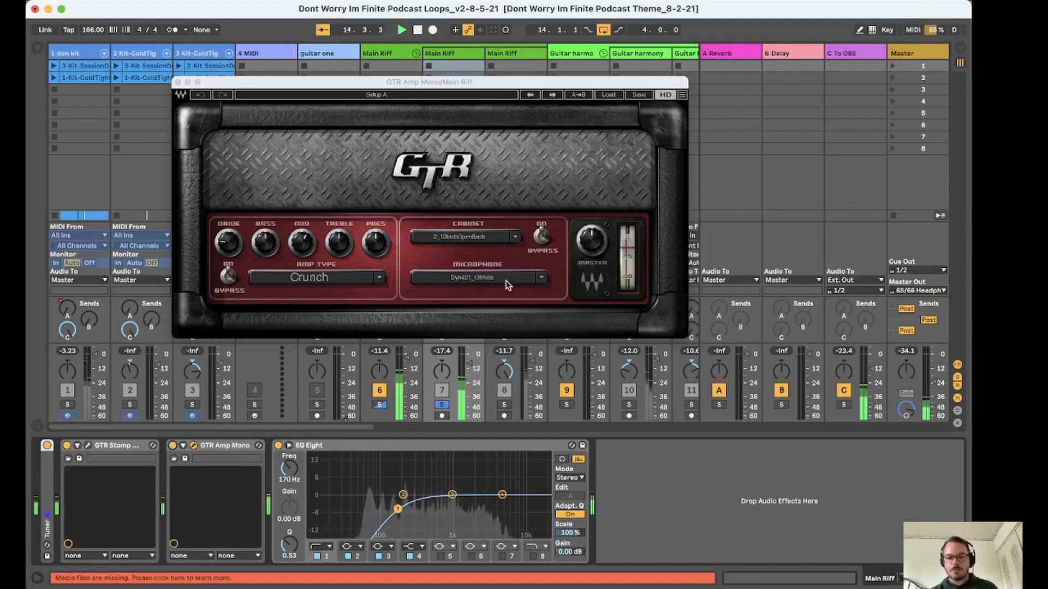
# Raise the amp's drive and set the amp type to Directube from the Bass category.
pyautogui.moveTo(229, 245); pyautogui.dragTo(228, 229)
pyautogui.click(380, 278)
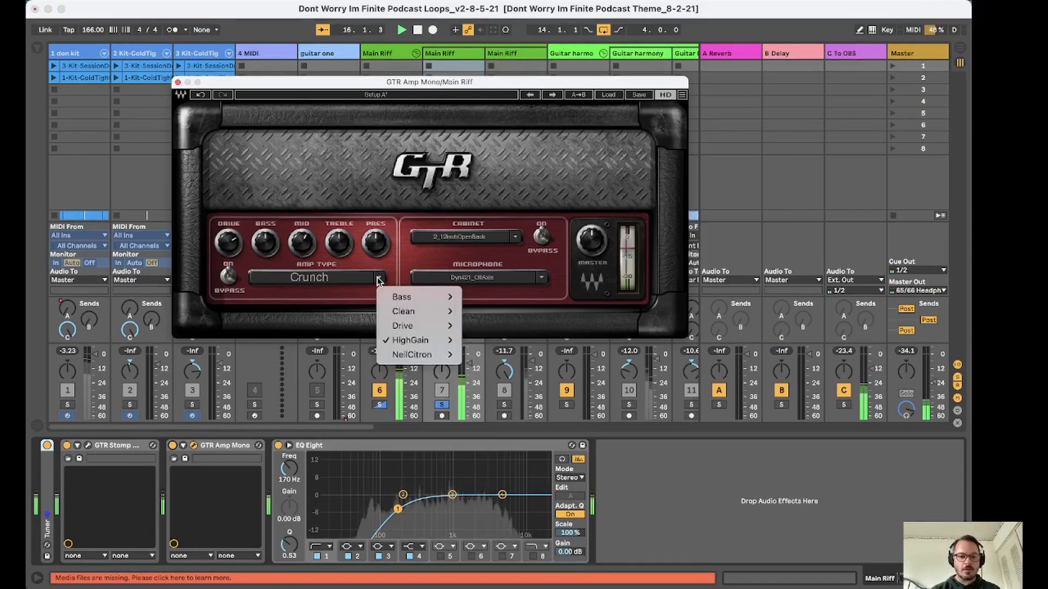
pyautogui.moveTo(403, 299)
pyautogui.click(476, 300)
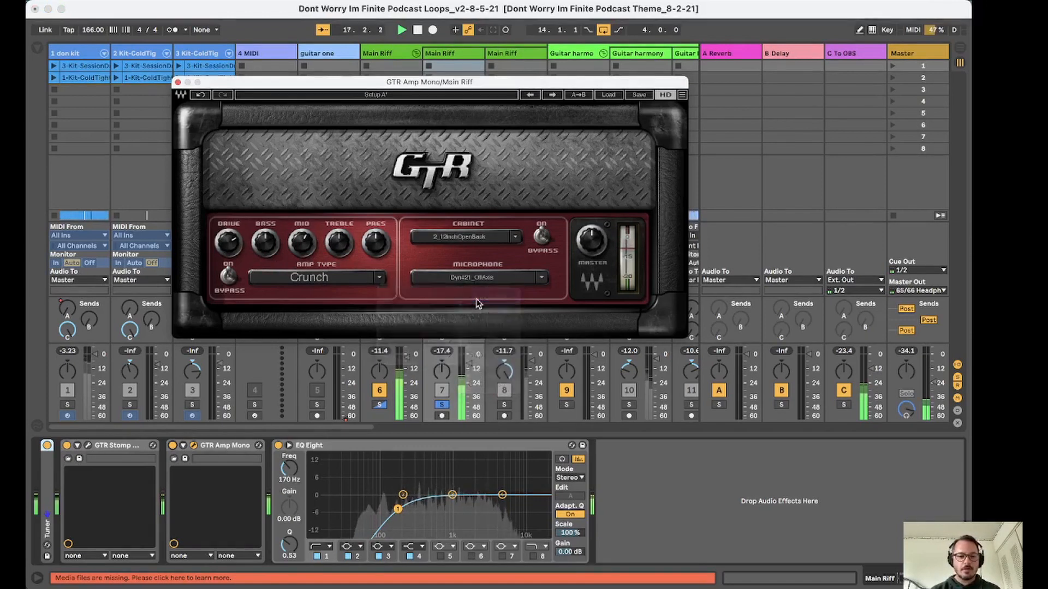
# Set the amp type to Cream from the Drive category.
pyautogui.click(381, 278)
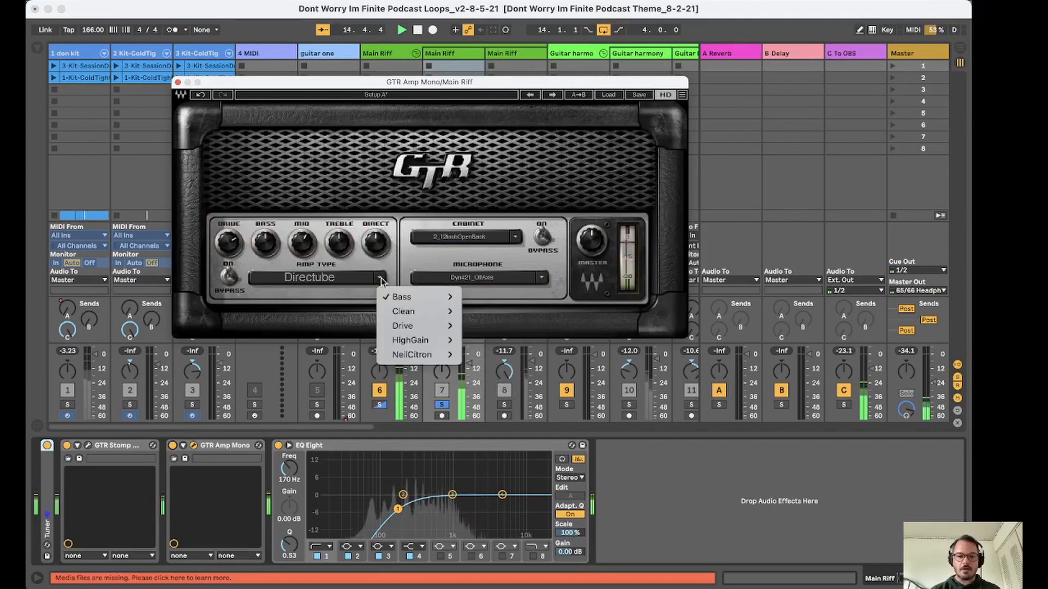
pyautogui.moveTo(419, 327)
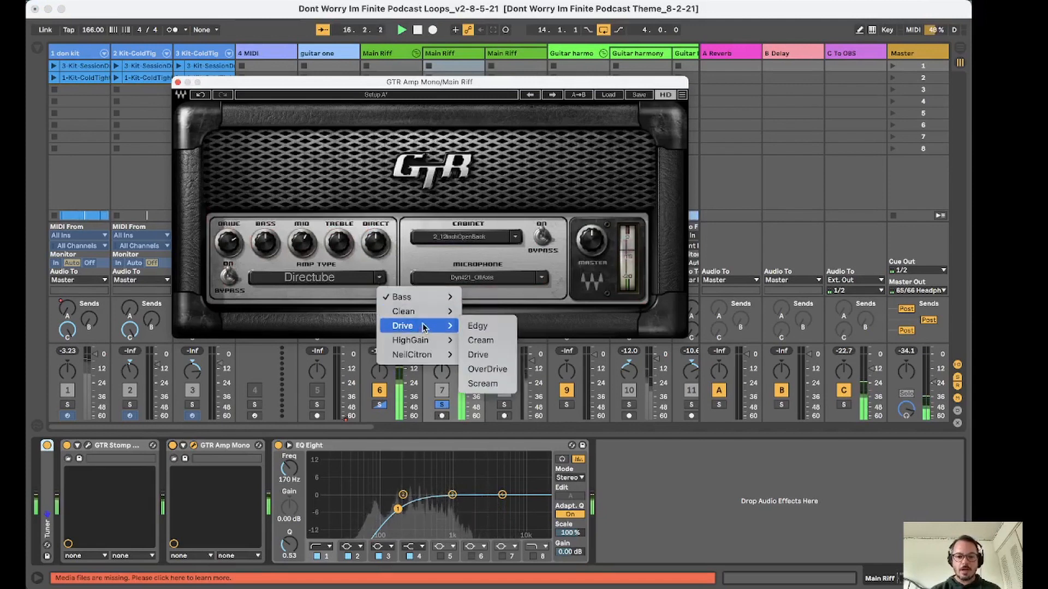
pyautogui.click(480, 341)
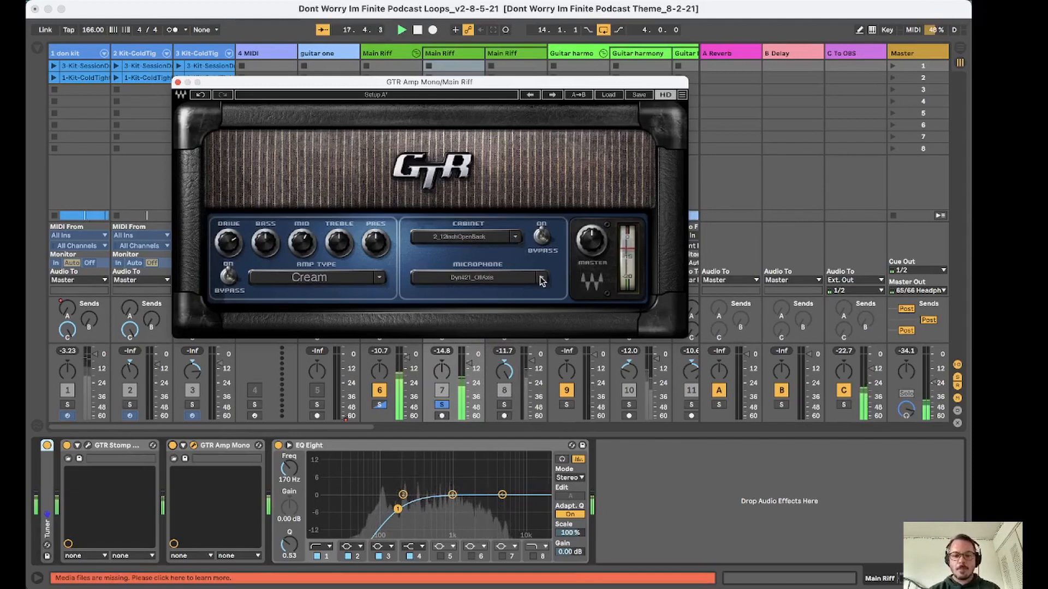
# Audition the 12inchOpenBack and ACME_12inch_Custom cabinets, and settle on ACME_2_10inch_Cabinet.
pyautogui.click(516, 237)
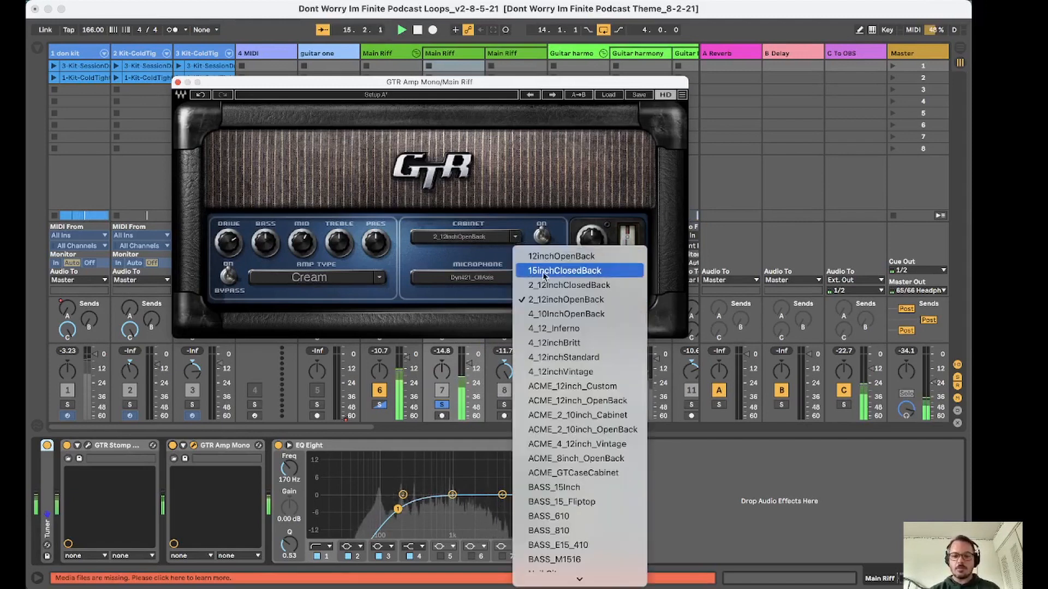
pyautogui.click(551, 256)
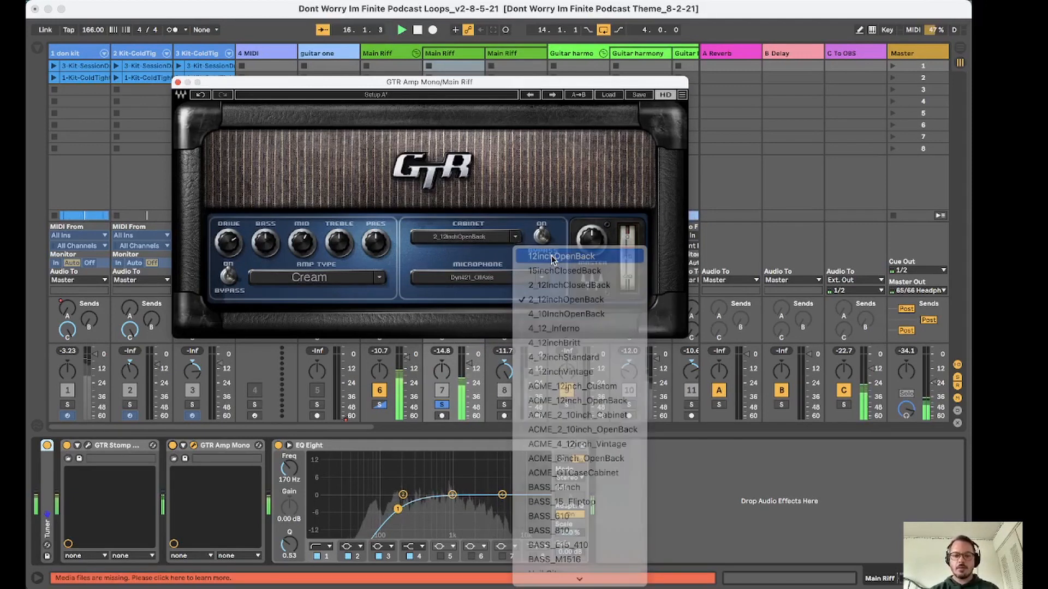
pyautogui.click(516, 237)
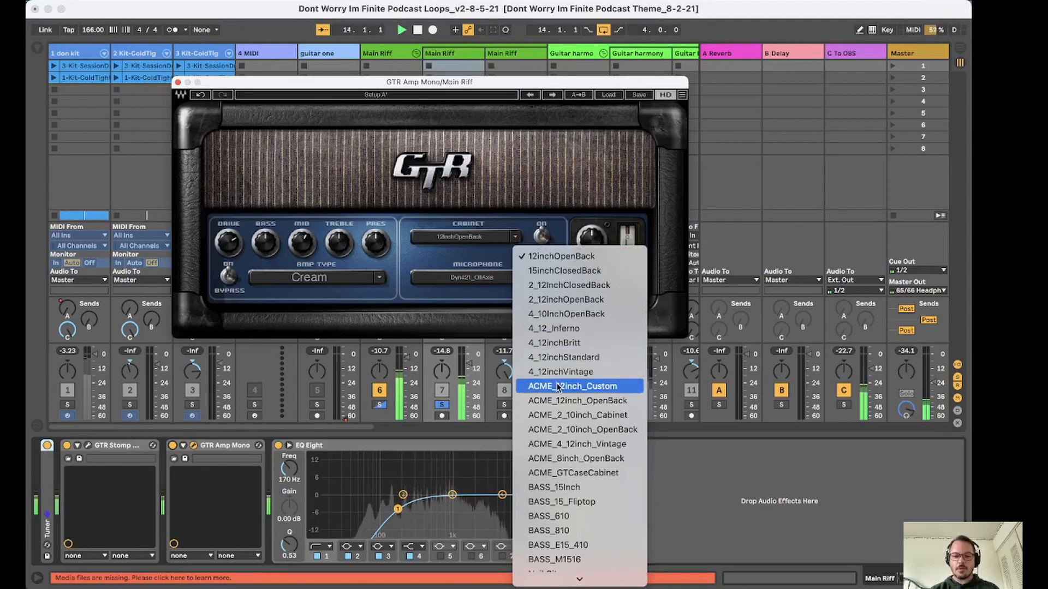
pyautogui.click(557, 387)
pyautogui.click(516, 239)
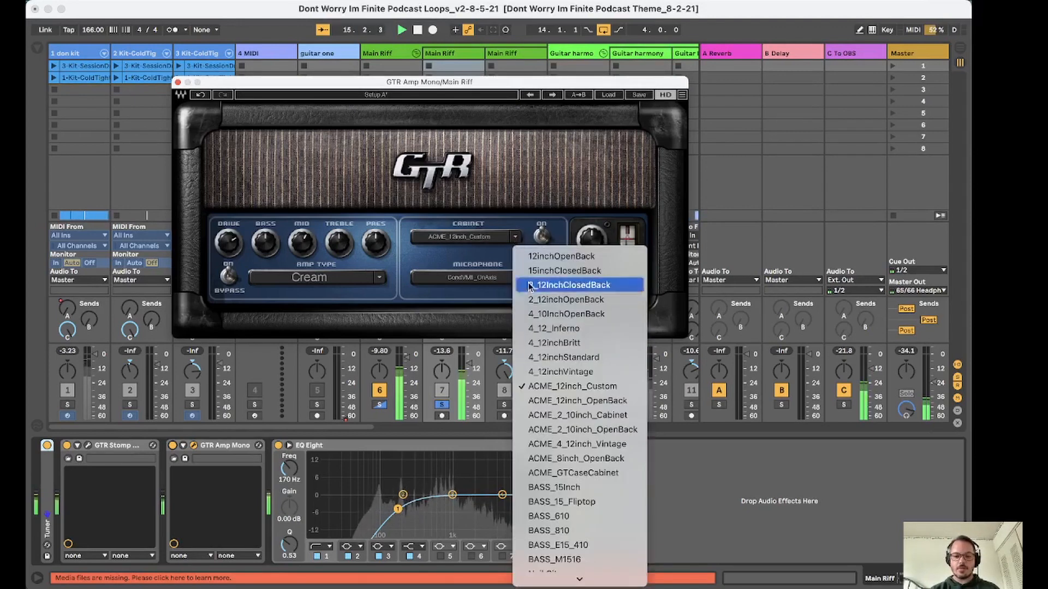
pyautogui.click(557, 416)
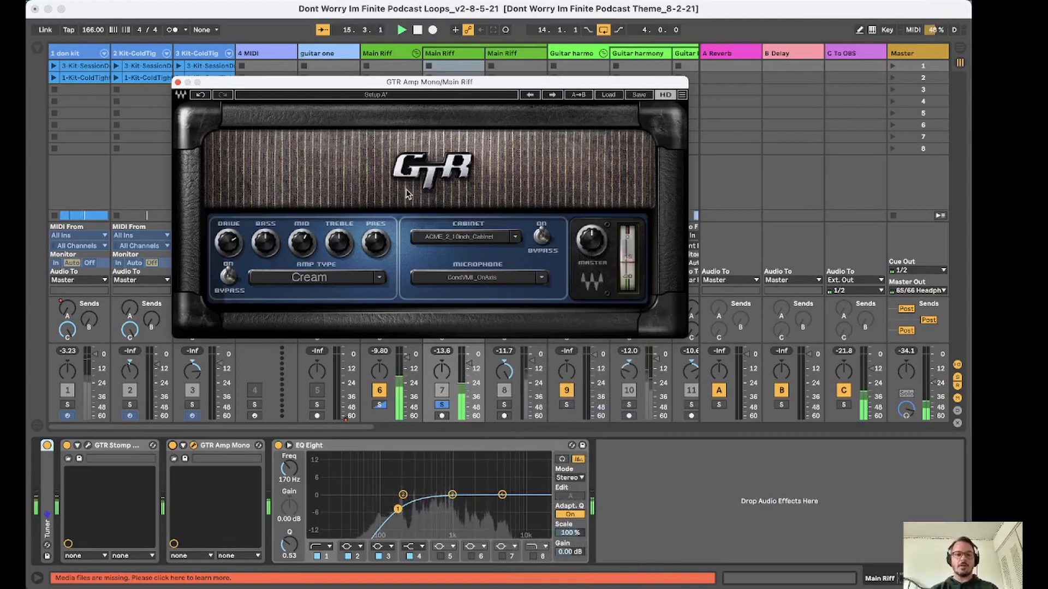
# Close the GTR Amp Mono window, turn off the solo on Main Riff track 7, and stop playback.
pyautogui.click(178, 82)
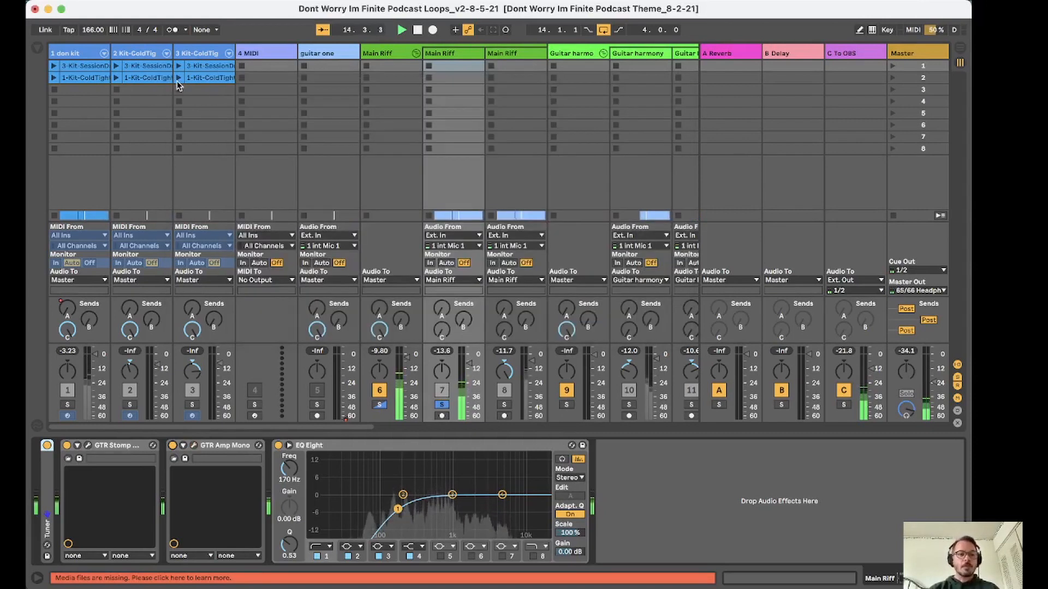
pyautogui.click(443, 410)
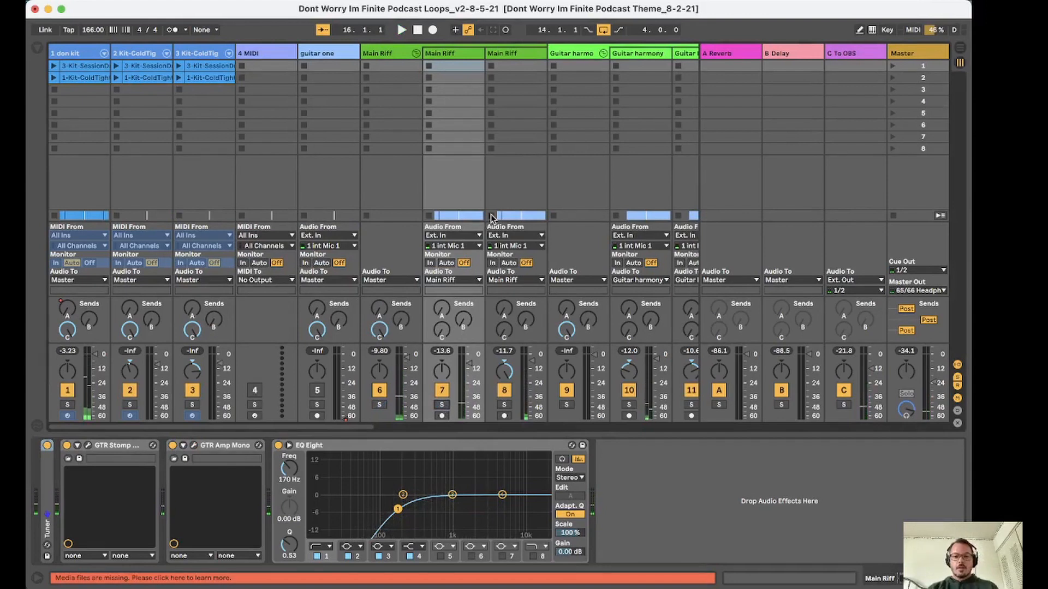
# On Guitar harmony track 10, view the GTR Amp Mono and GTR Stomp 2 Mono plug-in windows, closing each one.
pyautogui.hscroll(1, 490, 213)
pyautogui.hscroll(3, 490, 214)
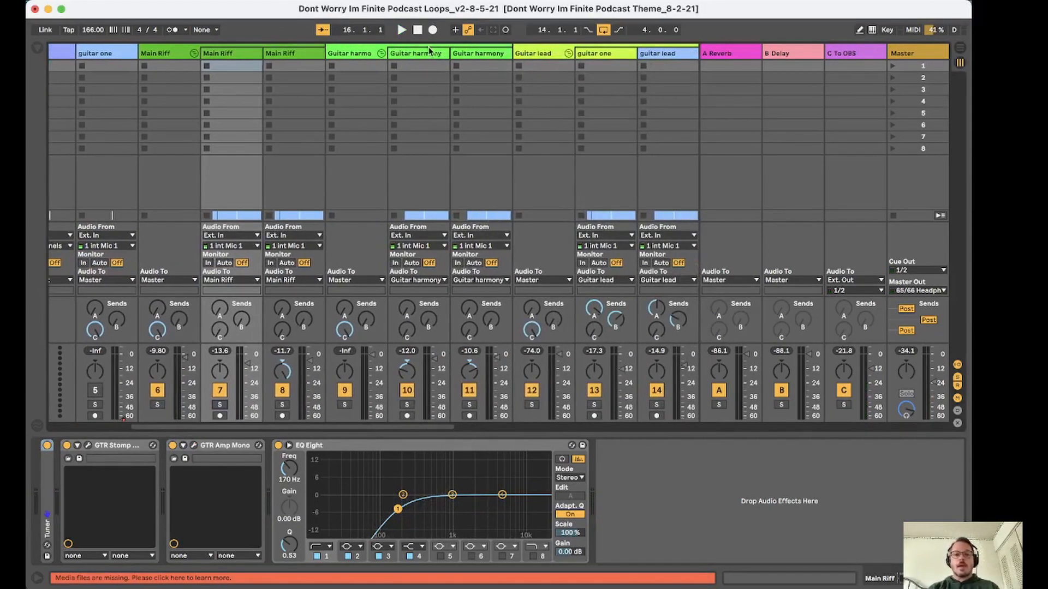
pyautogui.click(413, 55)
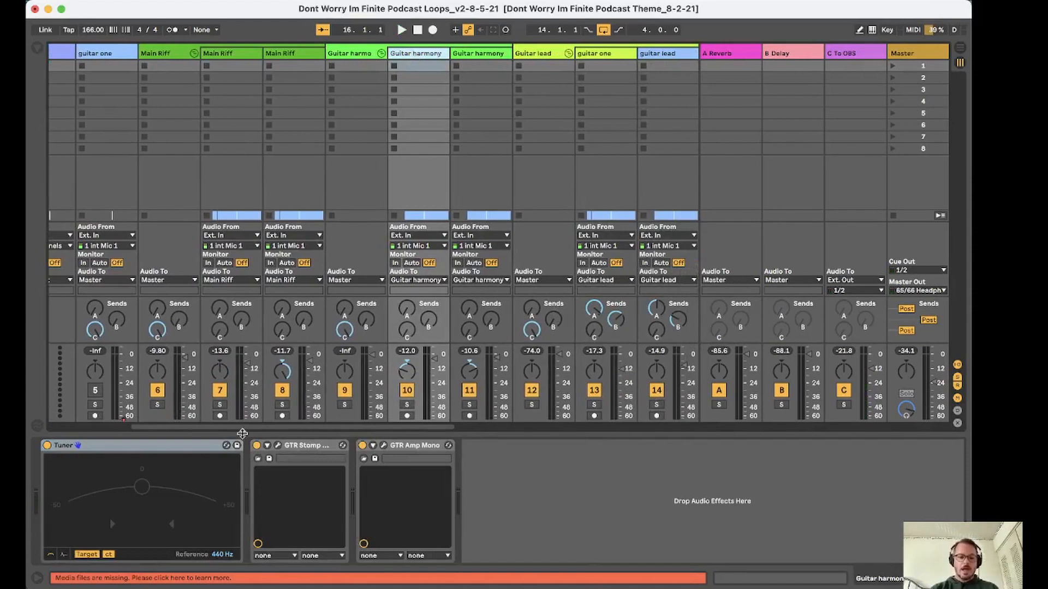
pyautogui.click(385, 446)
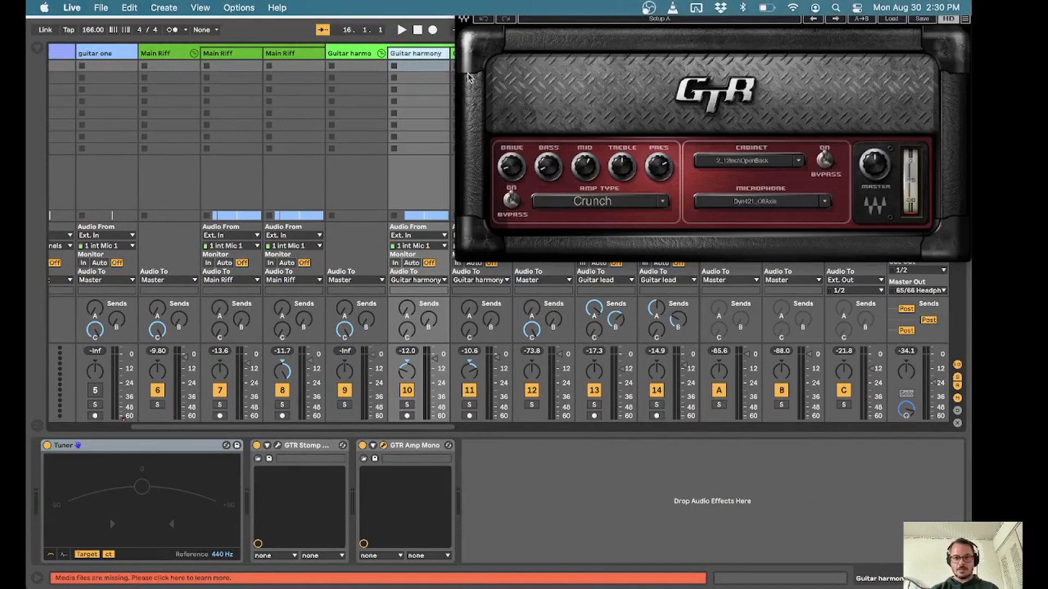
pyautogui.click(461, 6)
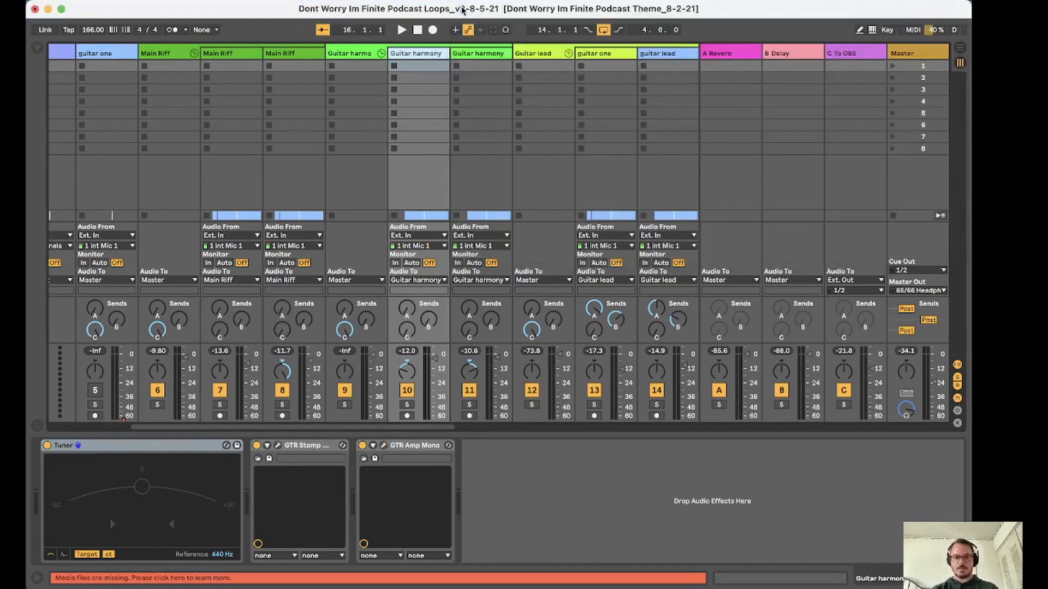
pyautogui.click(278, 445)
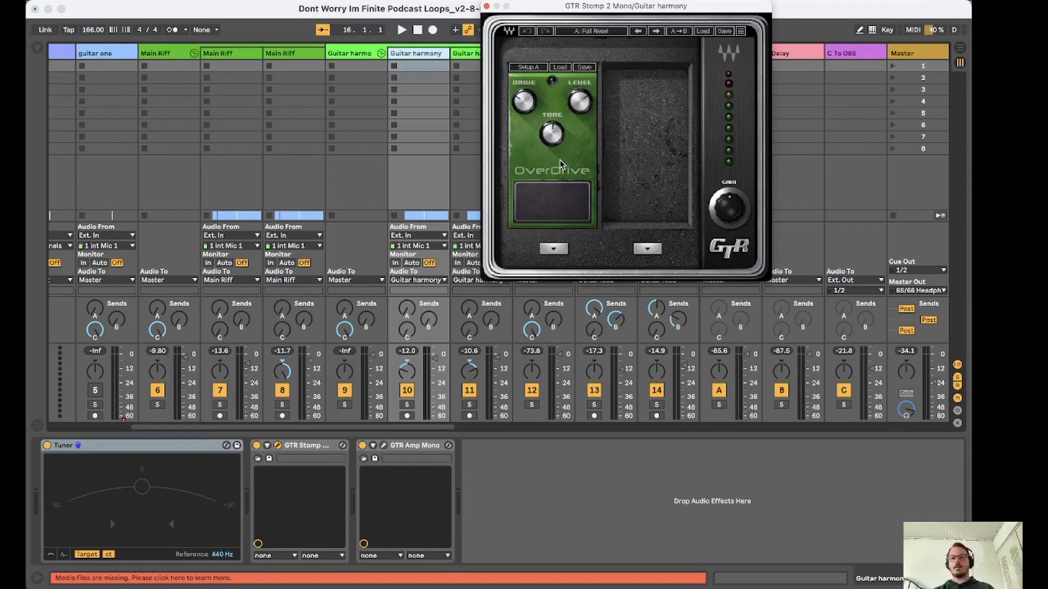
pyautogui.click(488, 8)
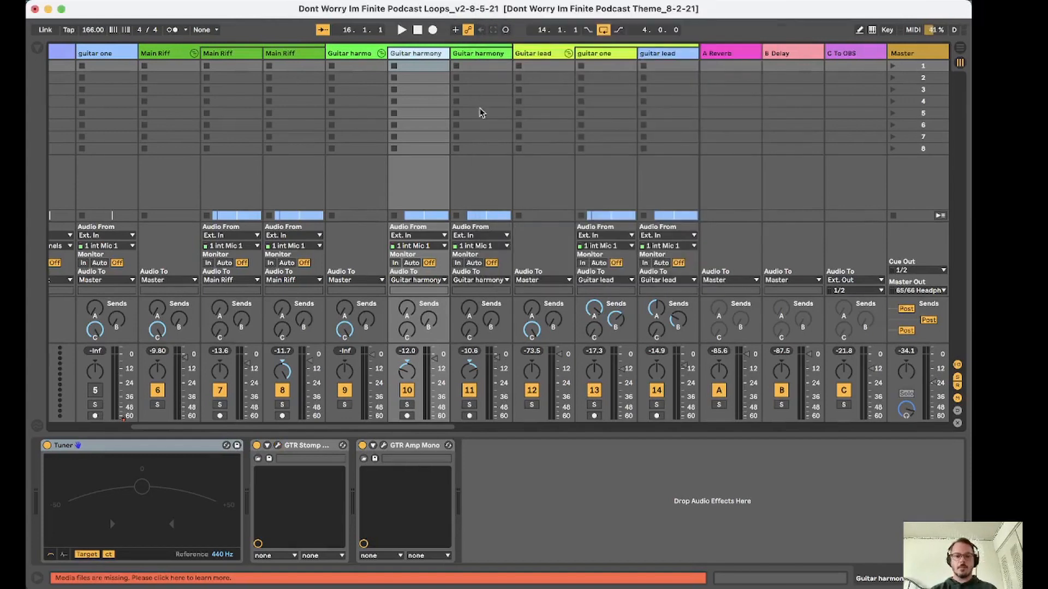
# Show the browser's VST plug-ins and look through the WaveShell2-VST 12.0 list, then collapse its folder and the VST folder.
pyautogui.hscroll(5, 469, 202)
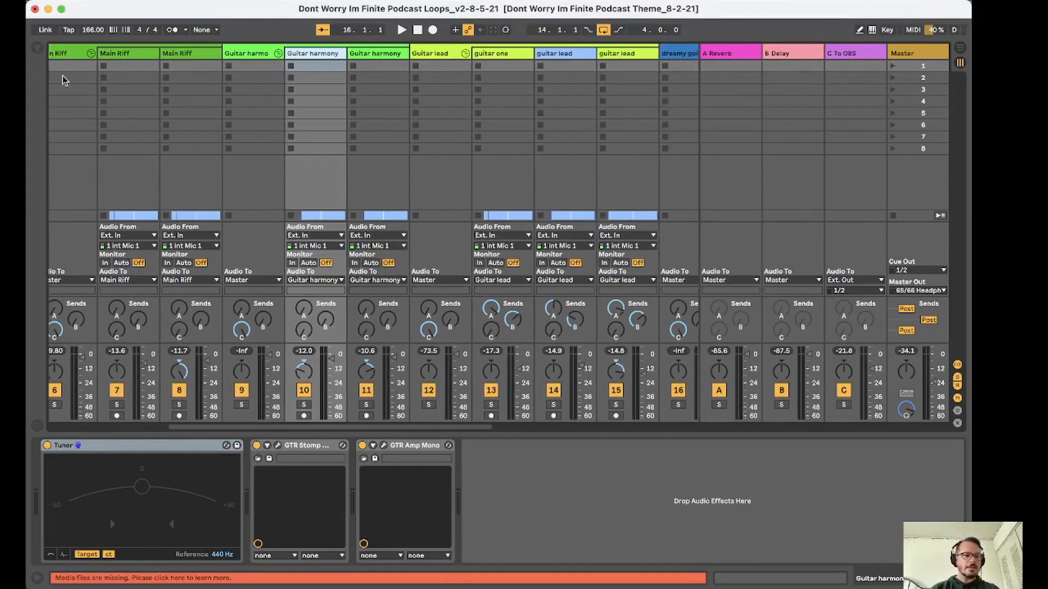
pyautogui.click(37, 48)
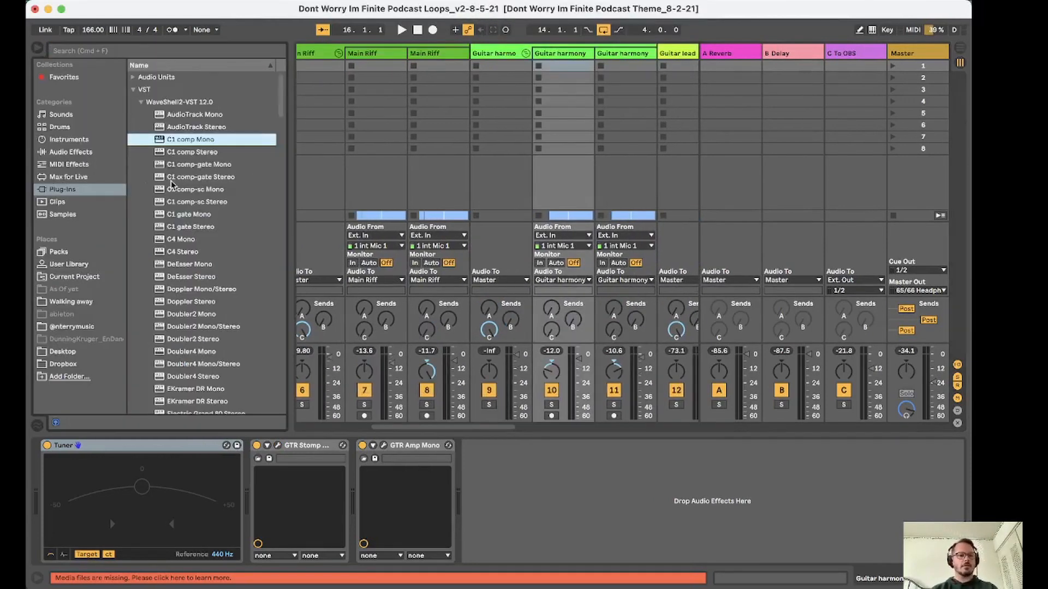
pyautogui.scroll(-10, 207, 240)
pyautogui.scroll(-10, 206, 247)
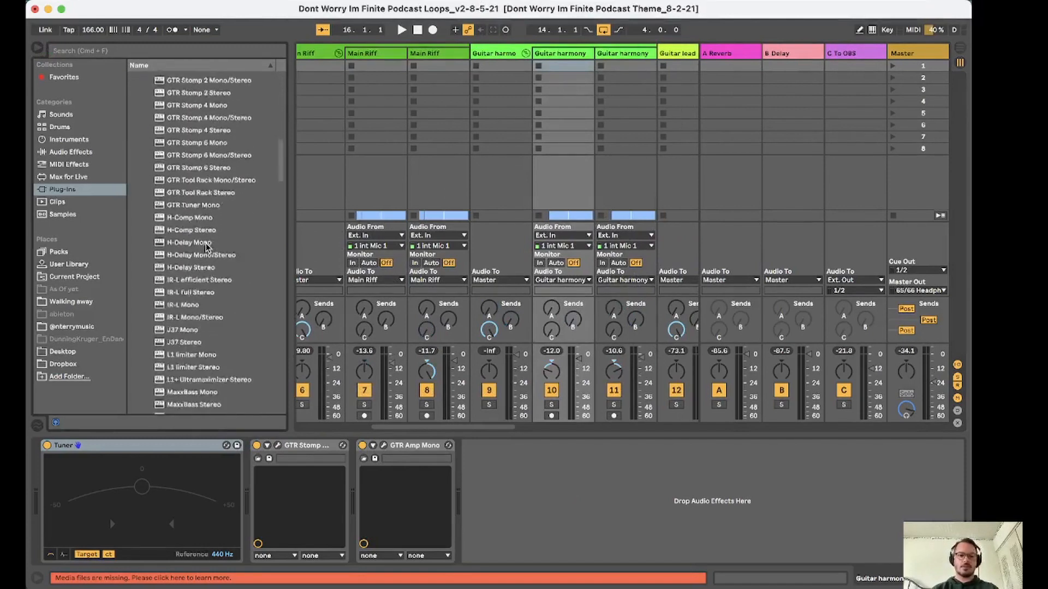
pyautogui.scroll(20, 206, 247)
pyautogui.scroll(4, 207, 247)
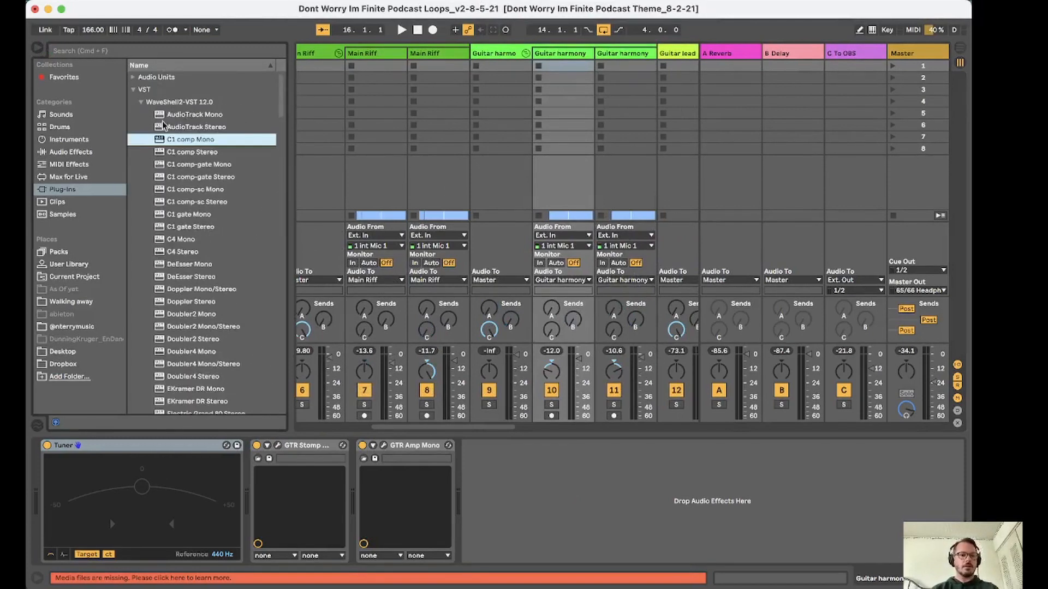
pyautogui.click(140, 102)
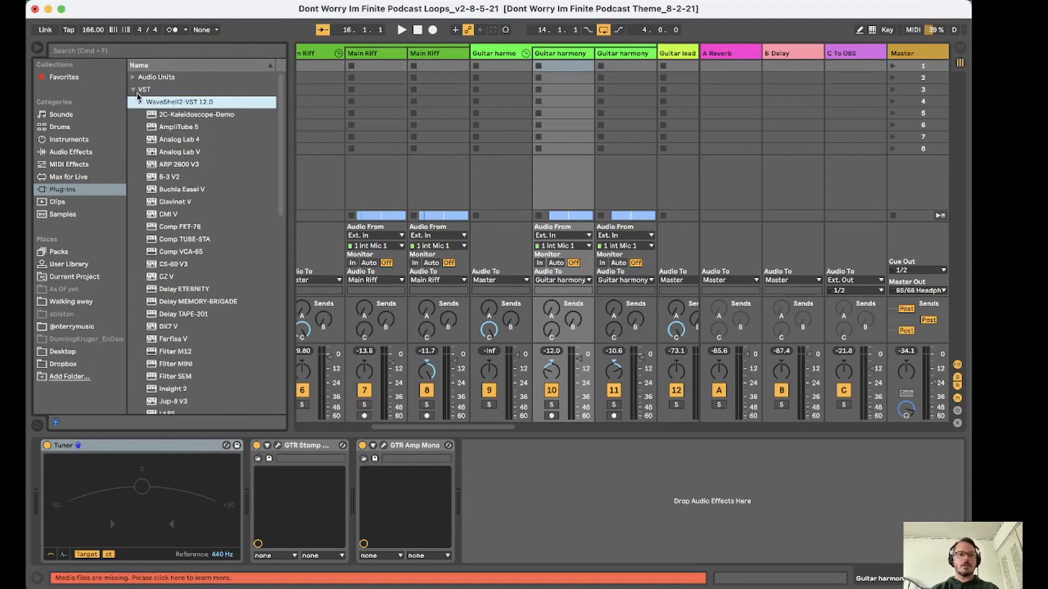
pyautogui.click(132, 90)
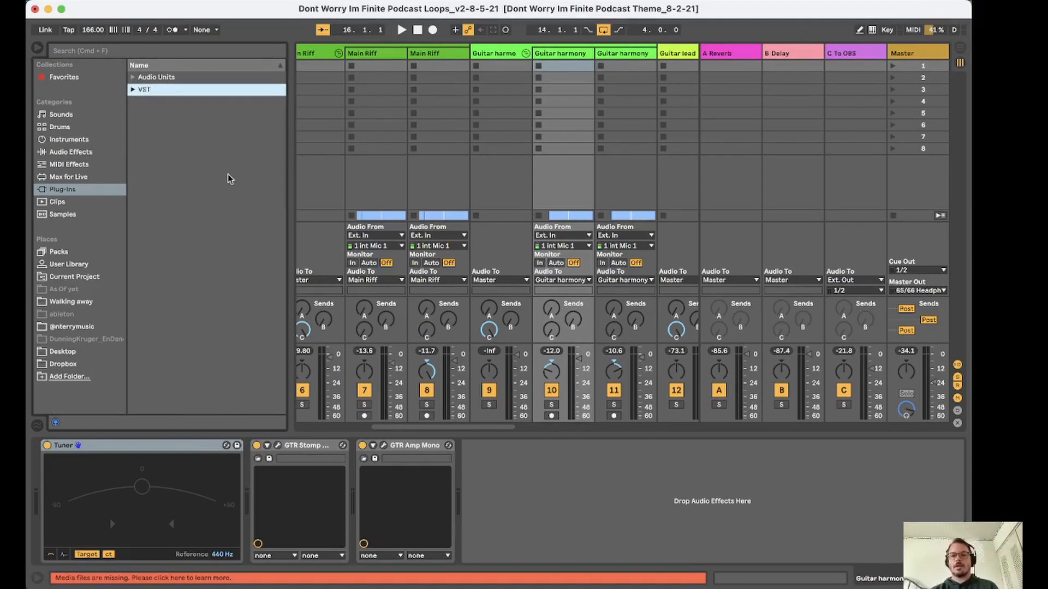
# Look over the remaining mixer tracks from Guitar lead to the electric bass on track 21, and switch to the Arrangement View.
pyautogui.hscroll(8, 437, 200)
pyautogui.hscroll(1, 436, 201)
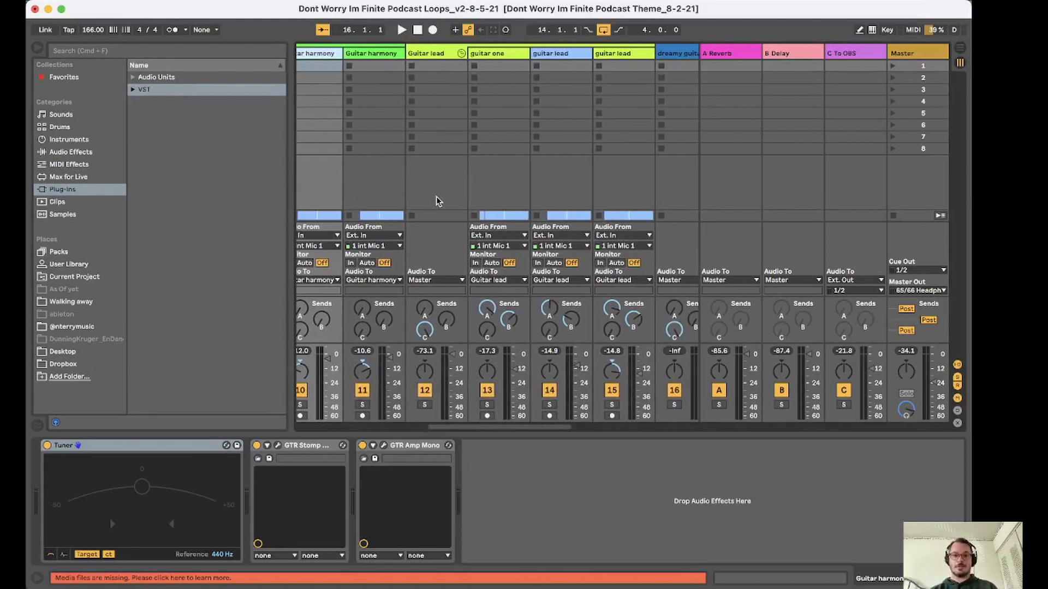
pyautogui.hscroll(7, 436, 201)
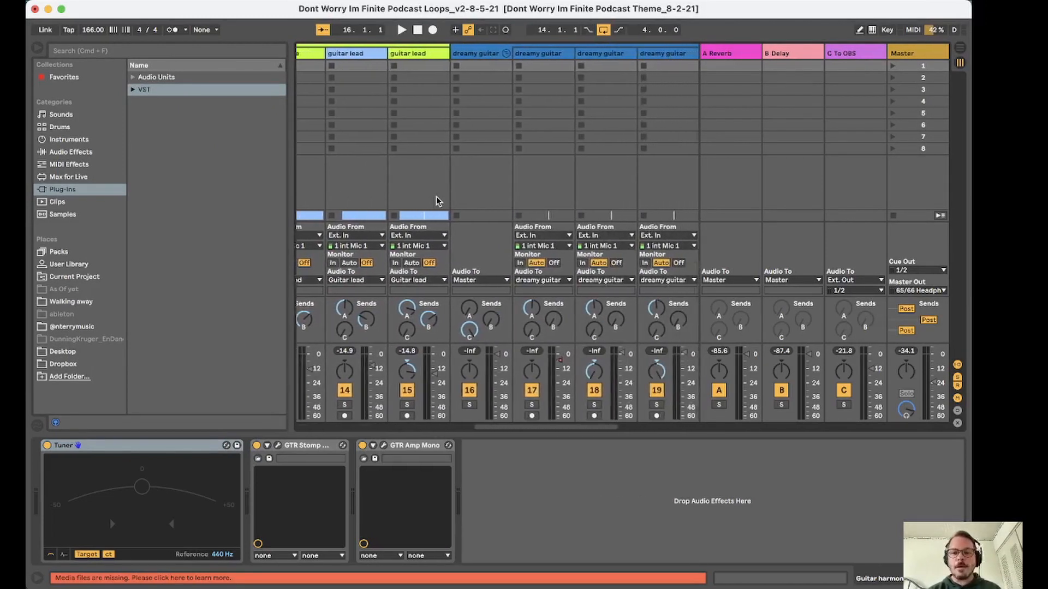
pyautogui.hscroll(4, 508, 159)
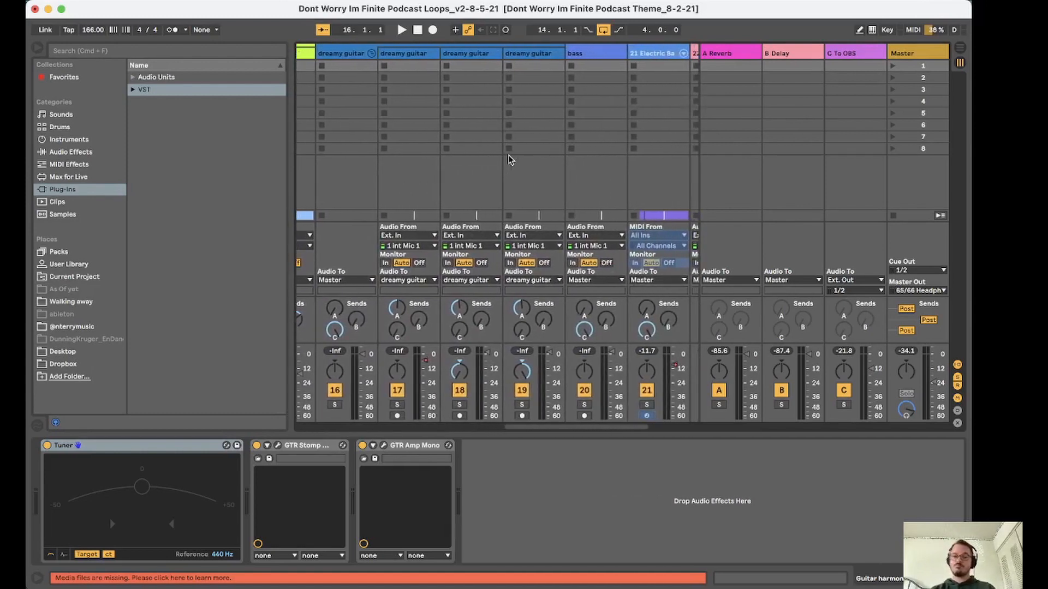
pyautogui.press('Tab')
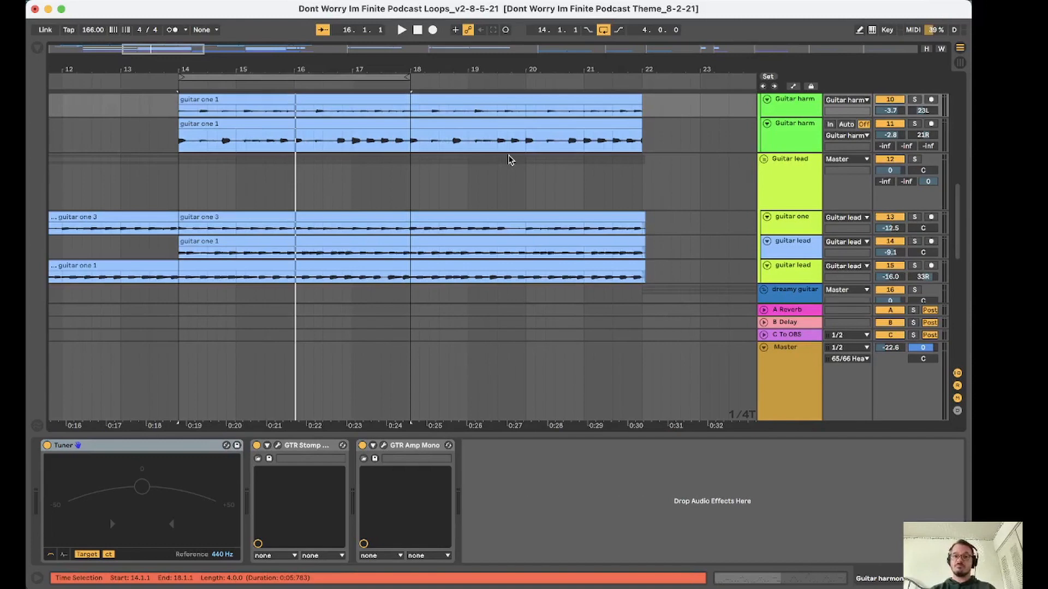